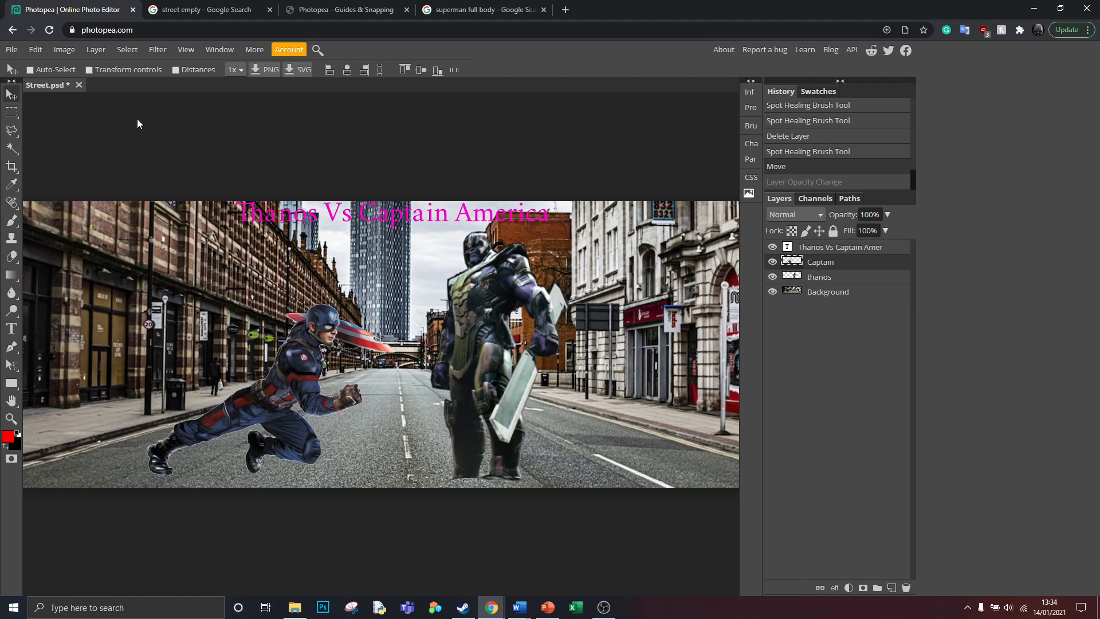
# - Apply a Brightness/Contrast adjustment to the Captain layer with brightness 150 and contrast -59
pyautogui.click(56, 52)
pyautogui.moveTo(78, 68)
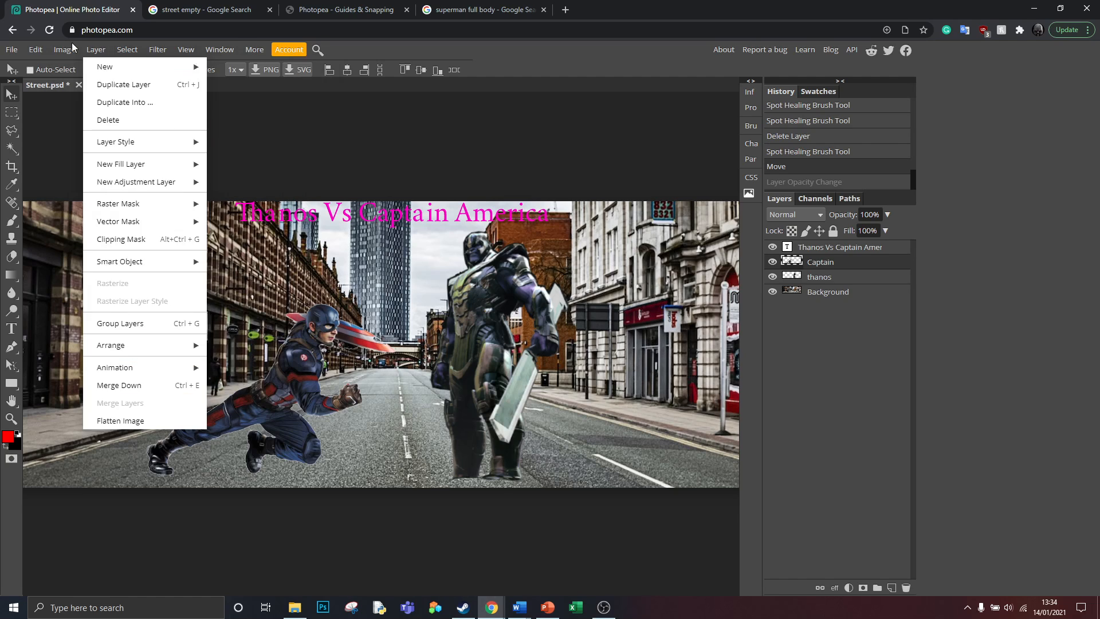
pyautogui.moveTo(68, 49)
pyautogui.moveTo(166, 67)
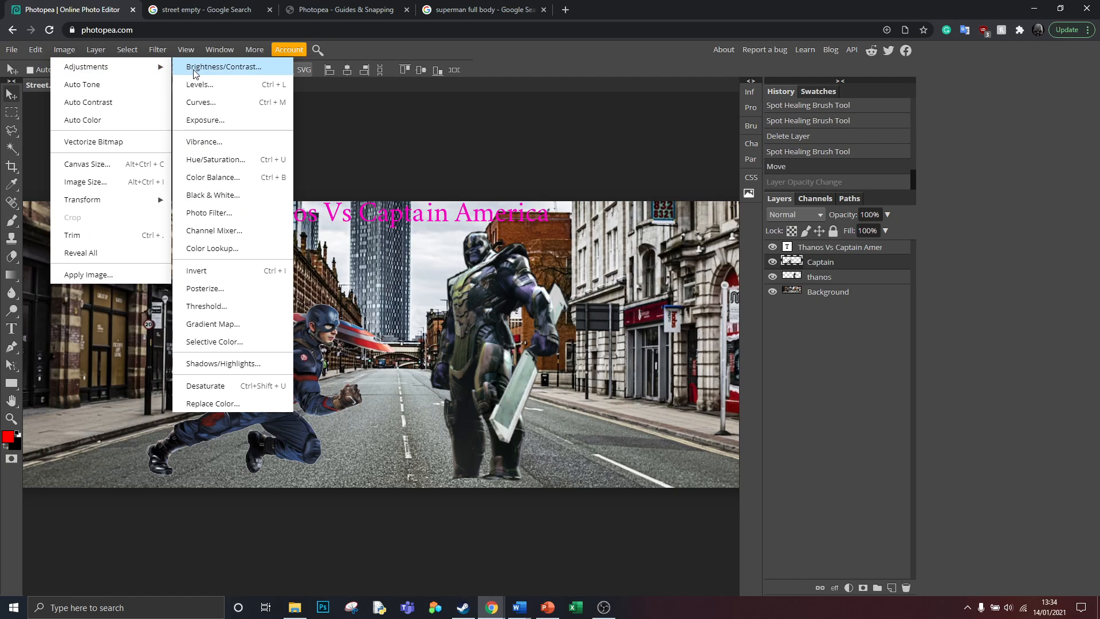
pyautogui.click(211, 74)
pyautogui.moveTo(484, 136); pyautogui.dragTo(531, 110)
pyautogui.moveTo(566, 146); pyautogui.dragTo(657, 152)
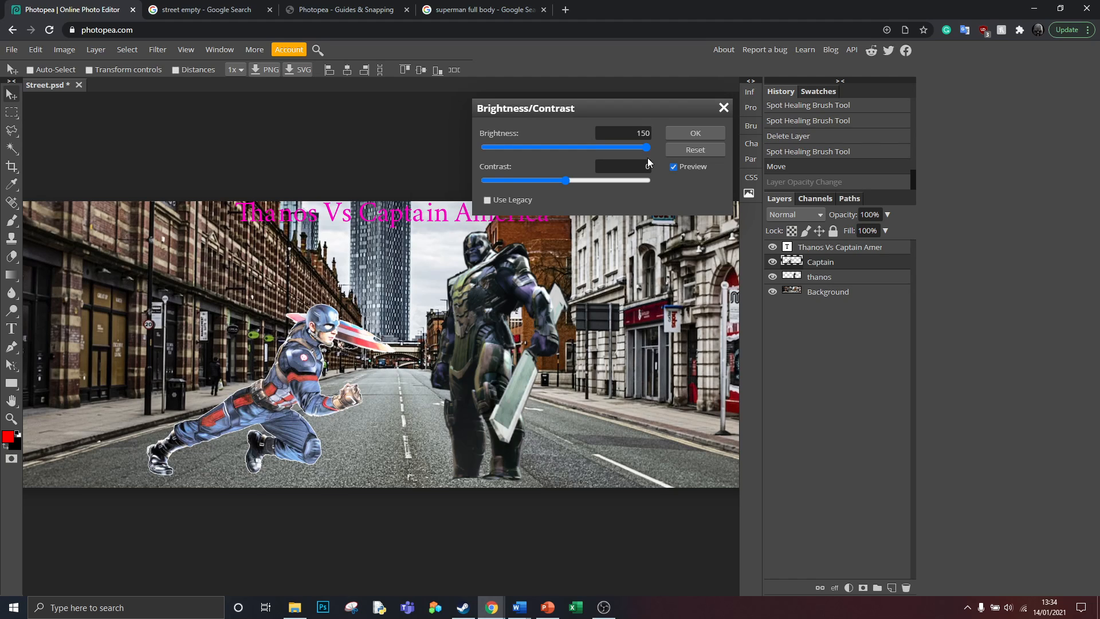
pyautogui.moveTo(566, 181); pyautogui.dragTo(680, 176)
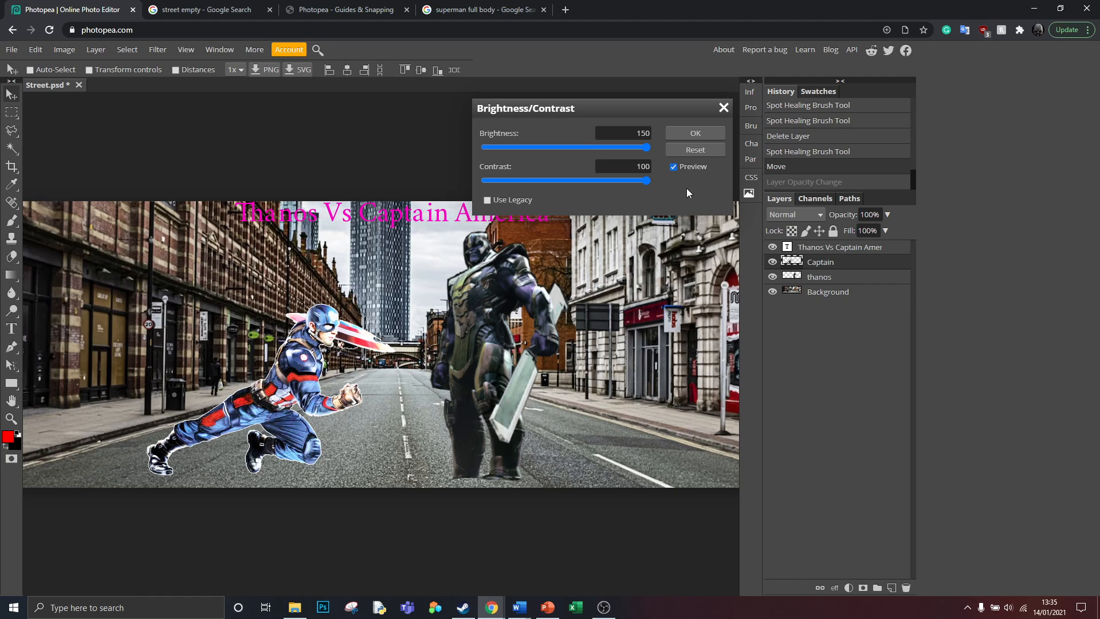
pyautogui.moveTo(646, 180); pyautogui.dragTo(518, 176)
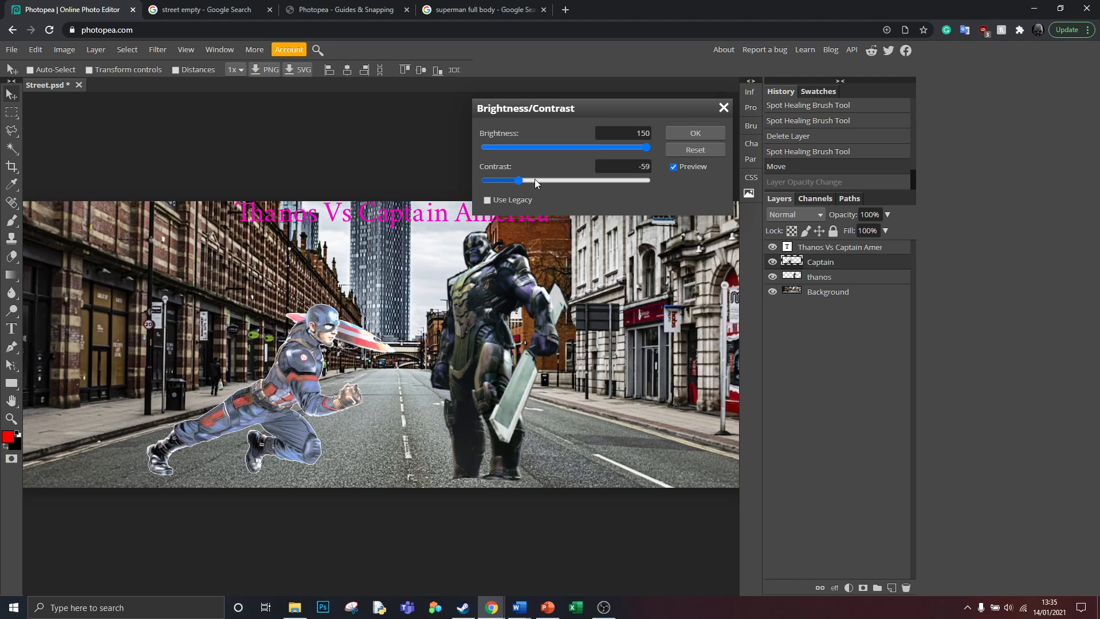
pyautogui.click(681, 130)
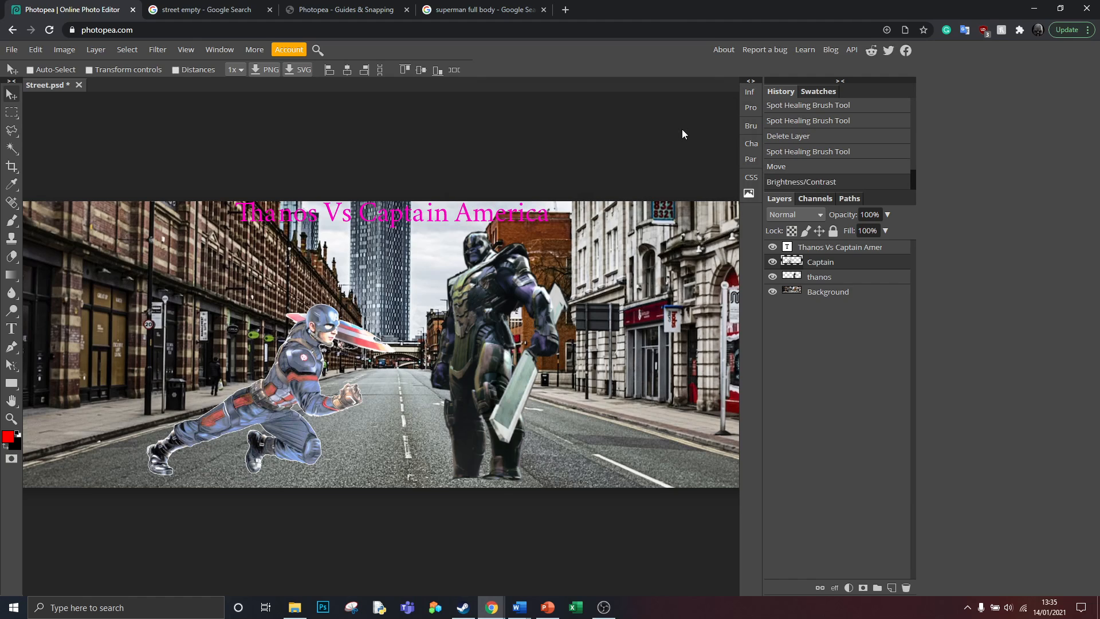
# - Start a Hue/Saturation adjustment on the Captain layer, try hue shifts up to both extremes, and set the hue back to 0
pyautogui.click(64, 49)
pyautogui.moveTo(111, 64)
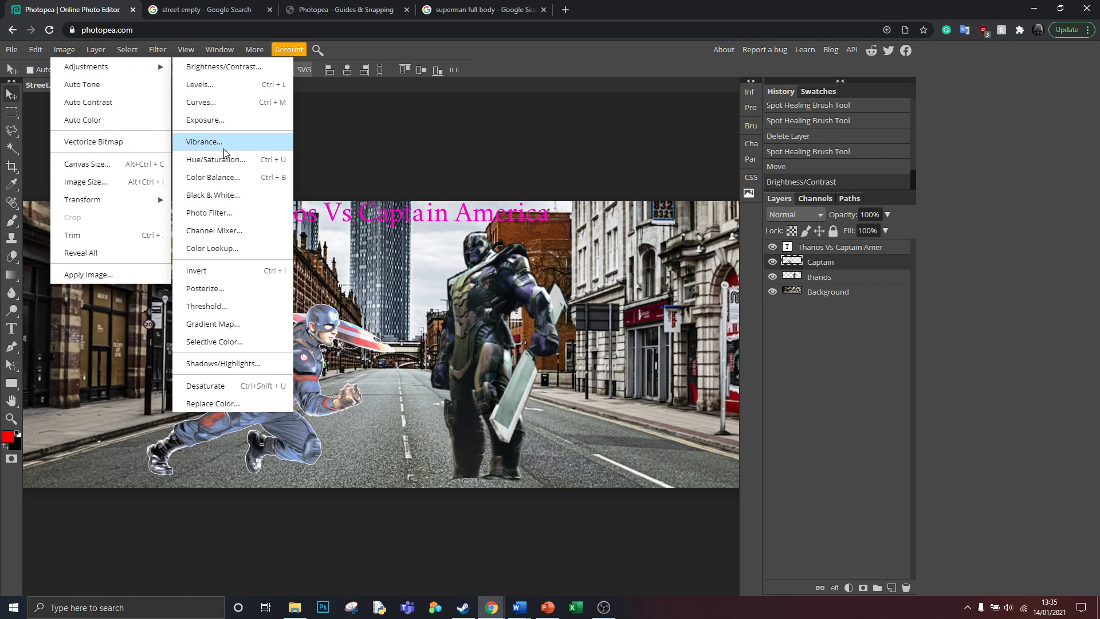
pyautogui.click(249, 159)
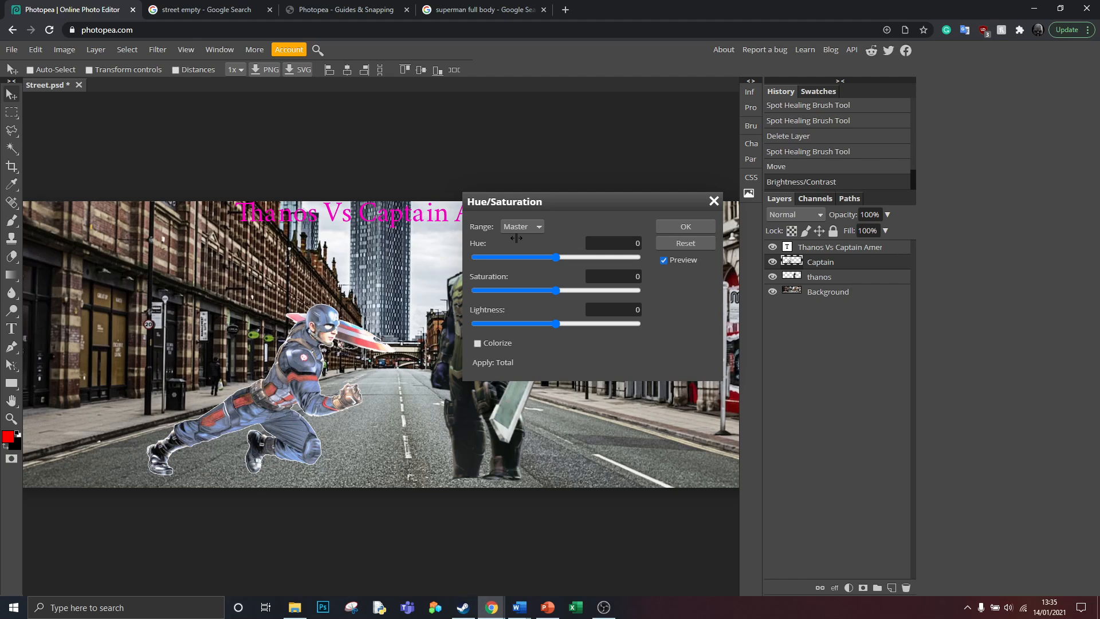
pyautogui.moveTo(555, 257); pyautogui.dragTo(608, 254)
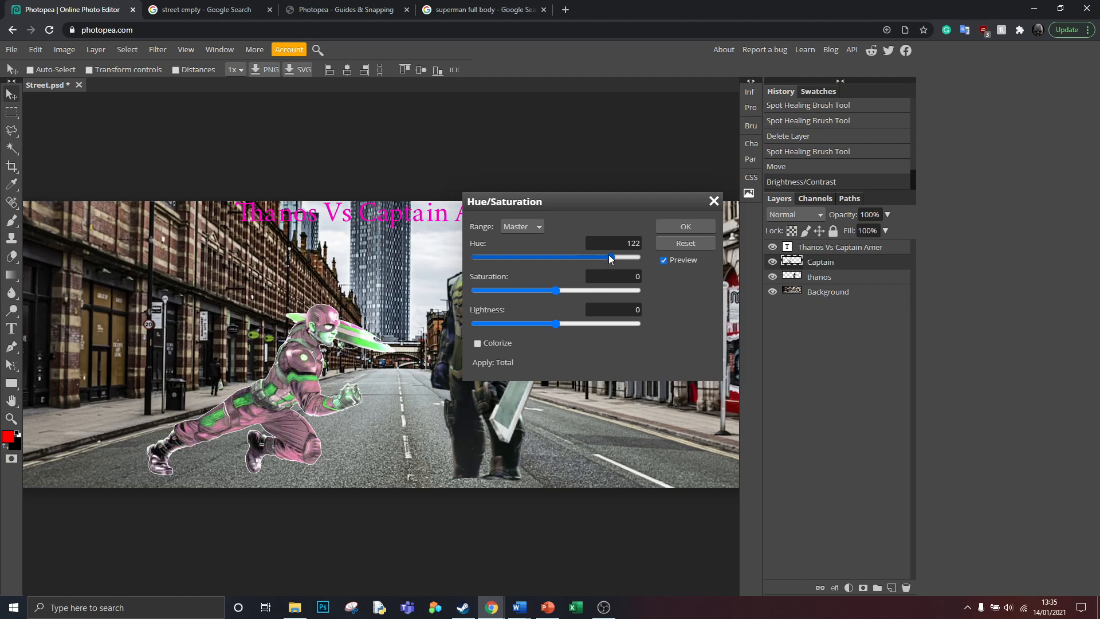
pyautogui.moveTo(609, 255); pyautogui.dragTo(651, 241)
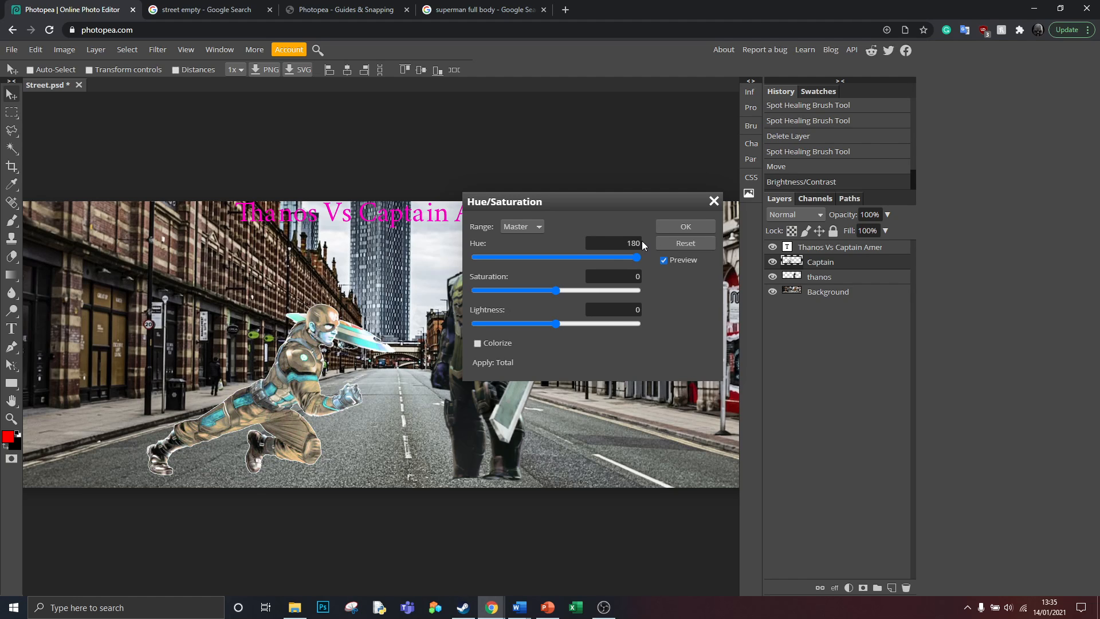
pyautogui.moveTo(632, 257); pyautogui.dragTo(465, 266)
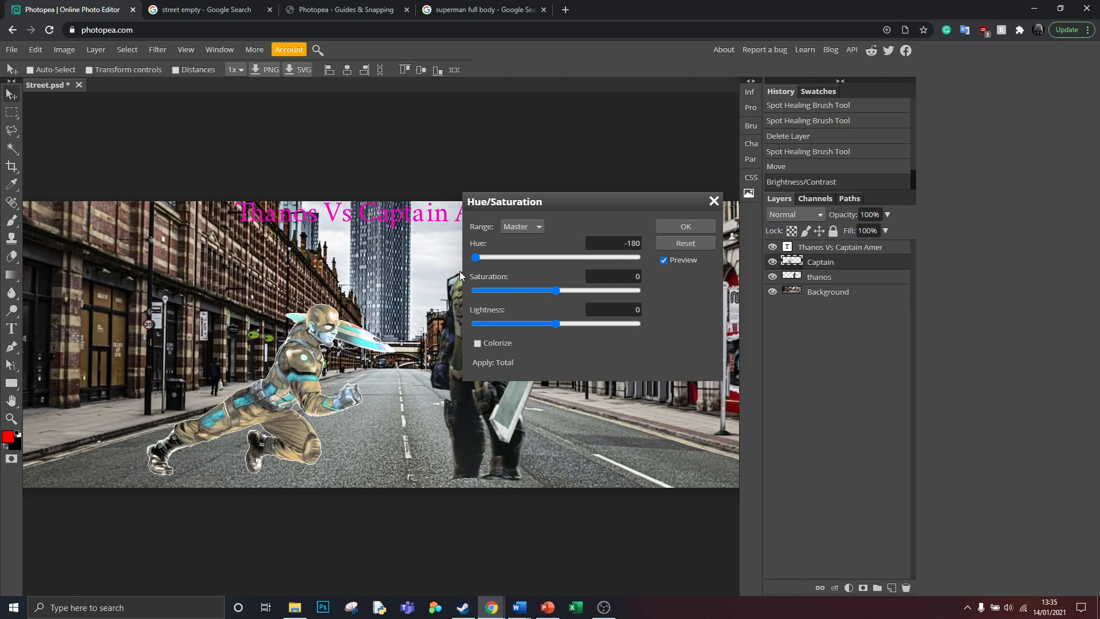
pyautogui.moveTo(478, 257); pyautogui.dragTo(556, 254)
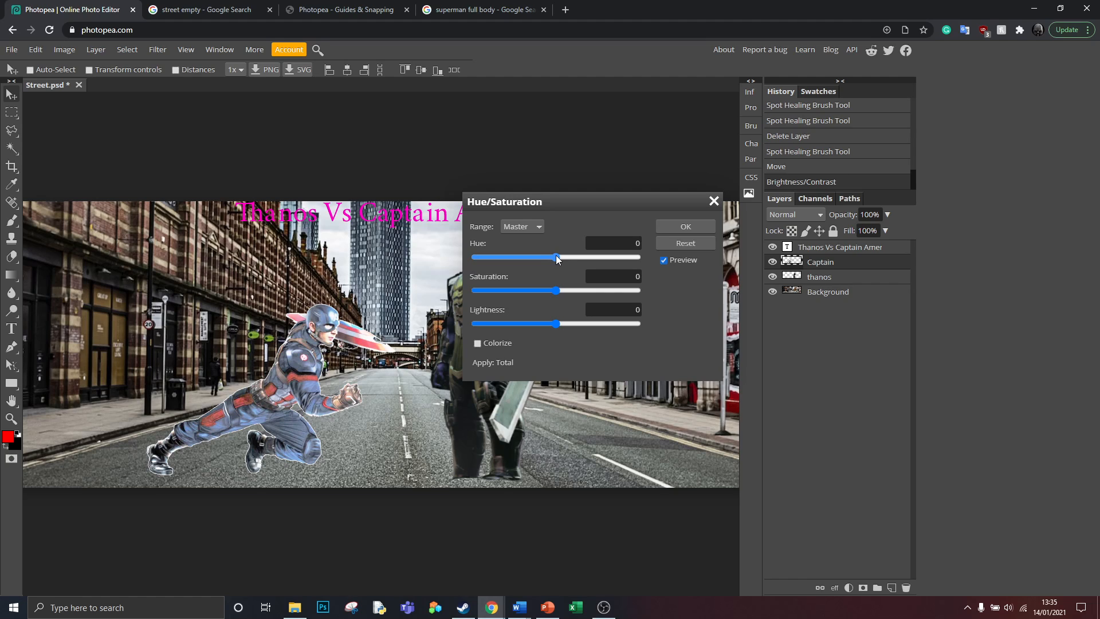
pyautogui.click(556, 255)
# - Set the Captain layer's saturation to 55 and lightness to -14, and apply the Hue/Saturation adjustment
pyautogui.moveTo(555, 291); pyautogui.dragTo(470, 298)
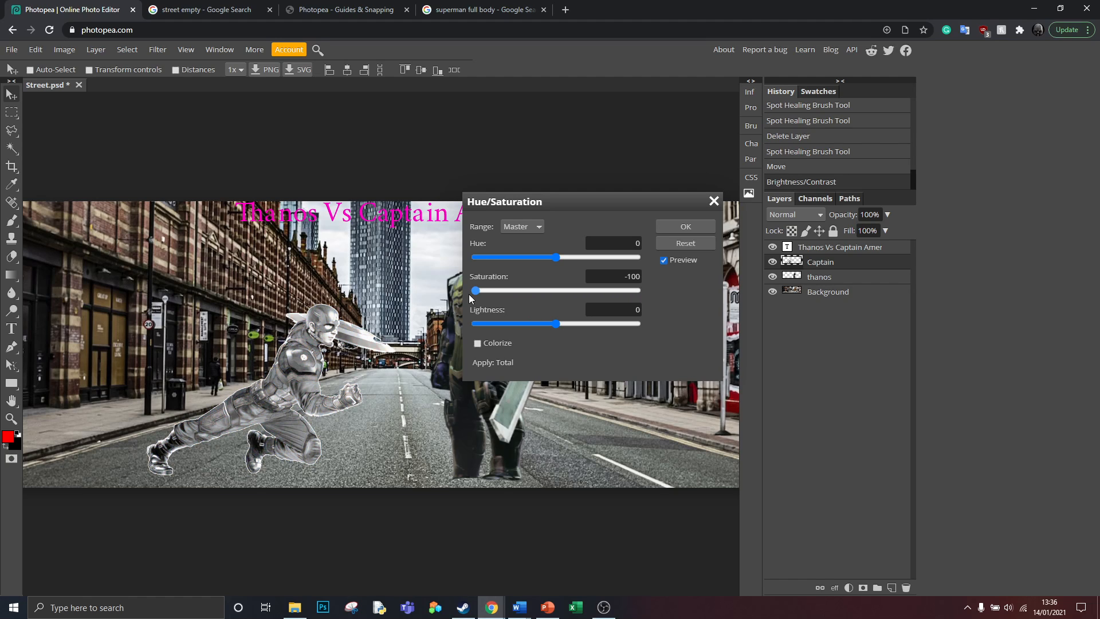
pyautogui.moveTo(470, 297); pyautogui.dragTo(644, 293)
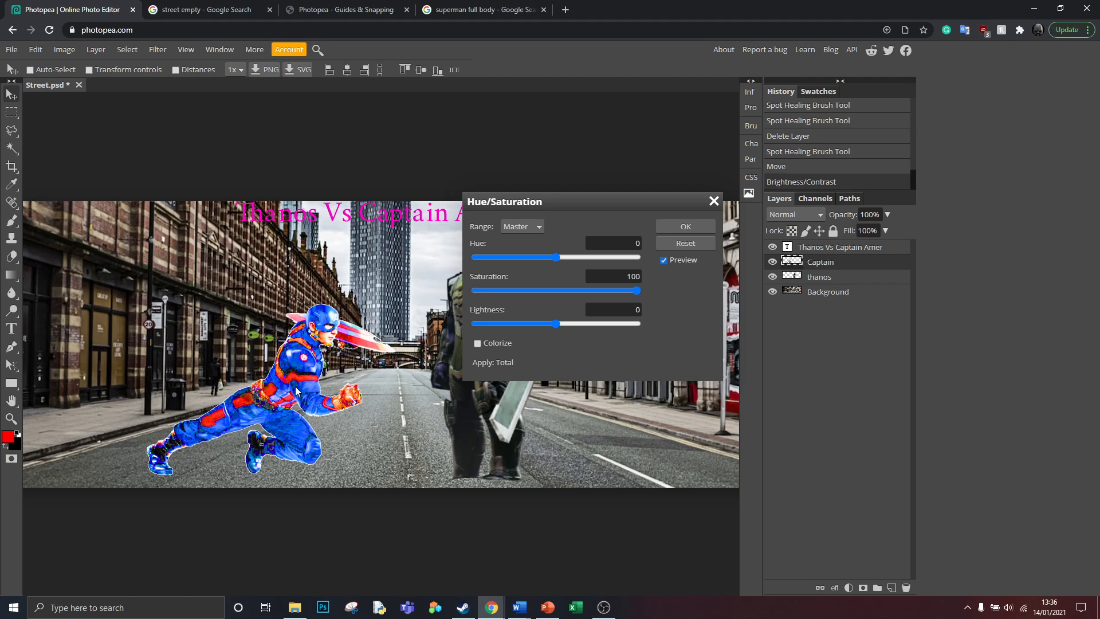
pyautogui.moveTo(637, 291); pyautogui.dragTo(588, 286)
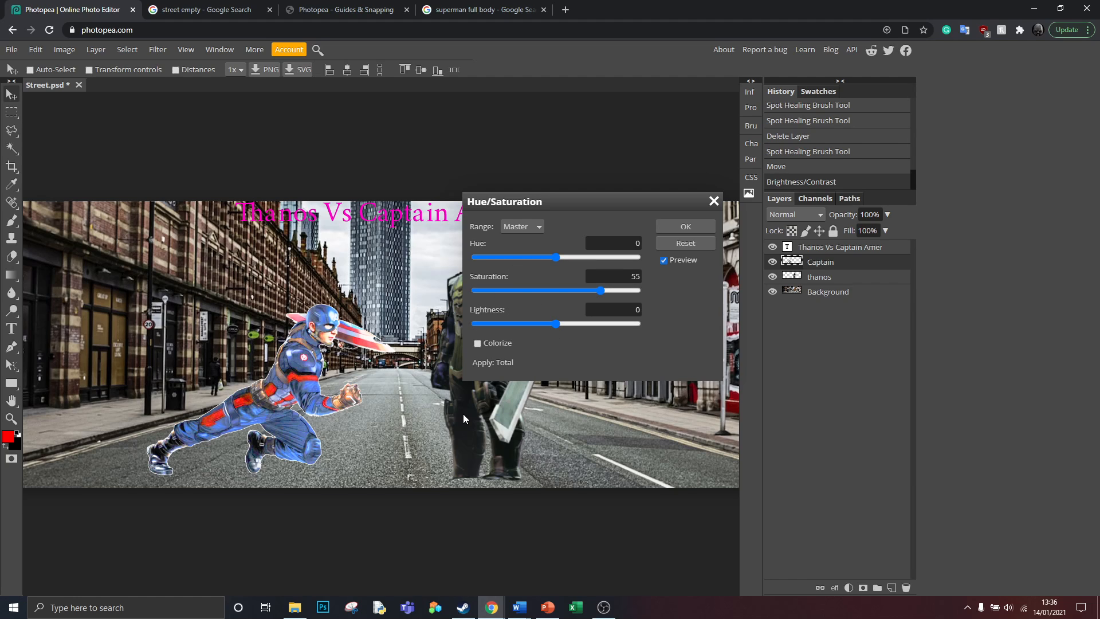
pyautogui.moveTo(554, 324); pyautogui.dragTo(656, 316)
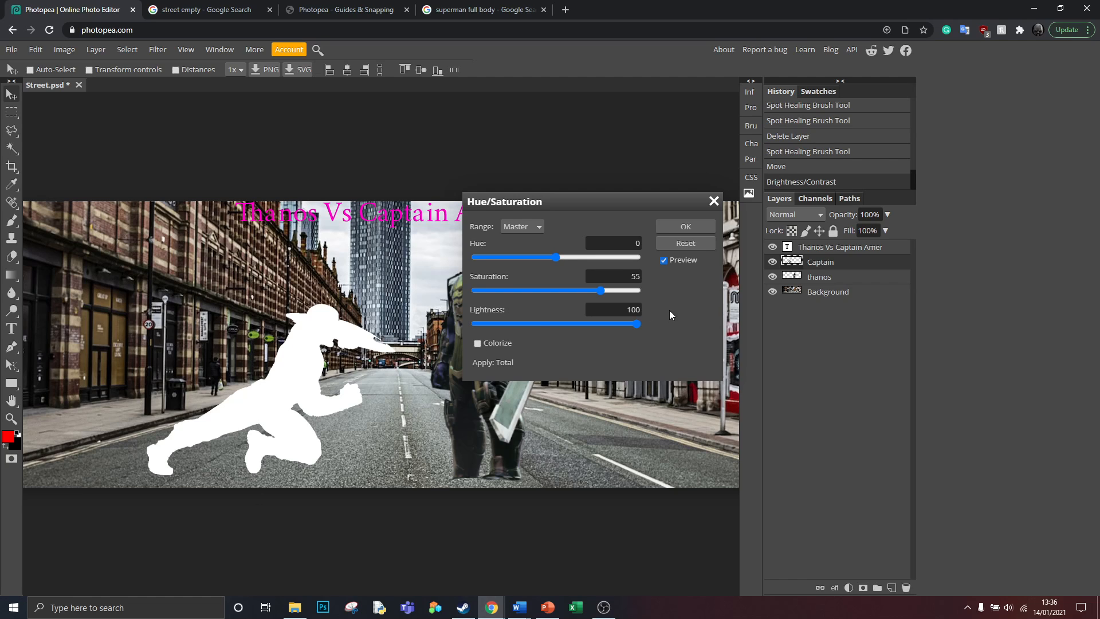
pyautogui.moveTo(637, 324); pyautogui.dragTo(471, 335)
pyautogui.moveTo(384, 326); pyautogui.dragTo(545, 325)
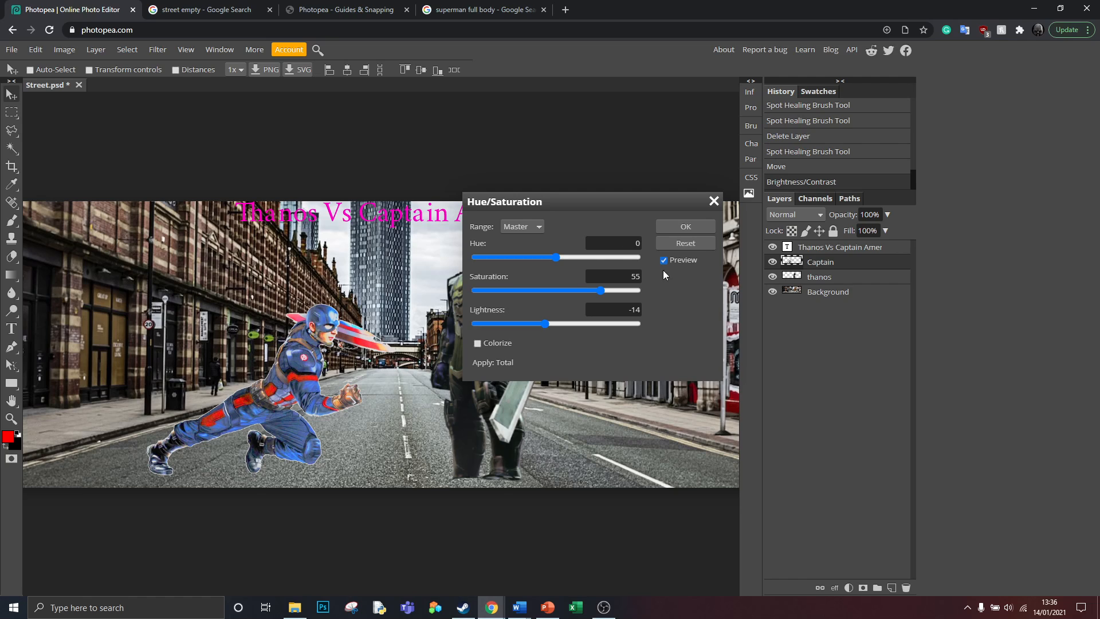
pyautogui.click(686, 225)
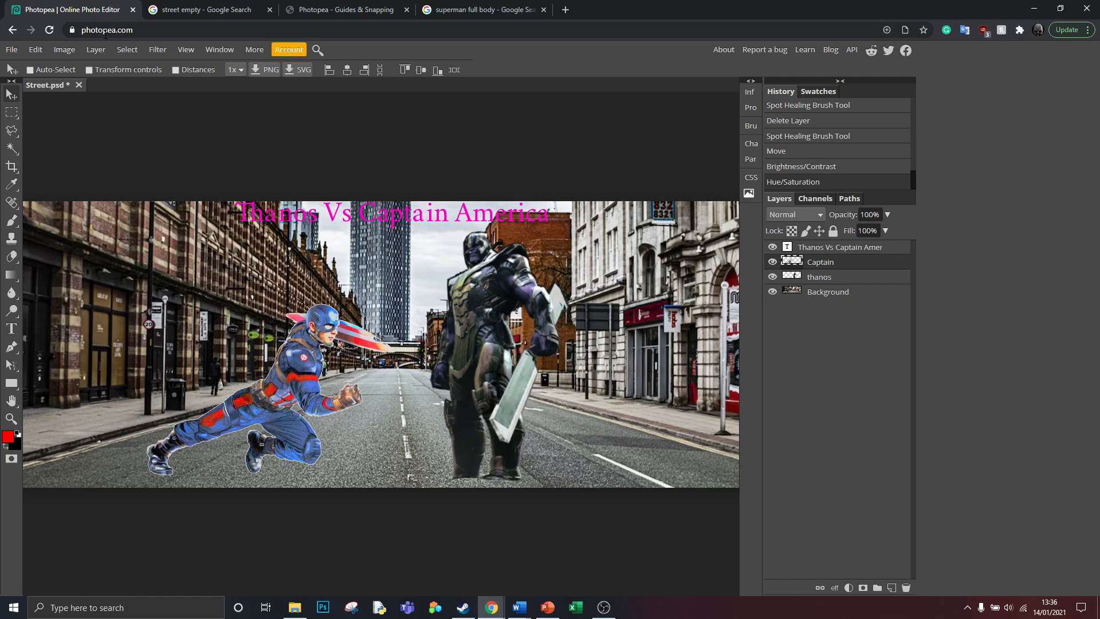
# - Apply a Color Balance adjustment to the Captain layer's shadows with red -18, green 2 and blue -12
pyautogui.click(70, 49)
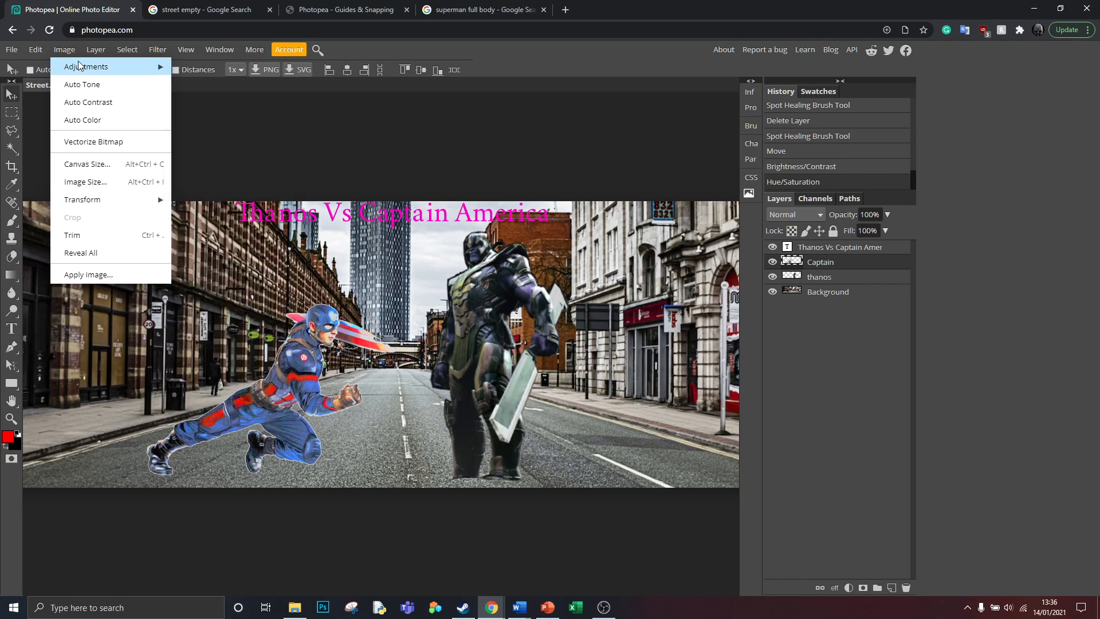
pyautogui.moveTo(86, 66)
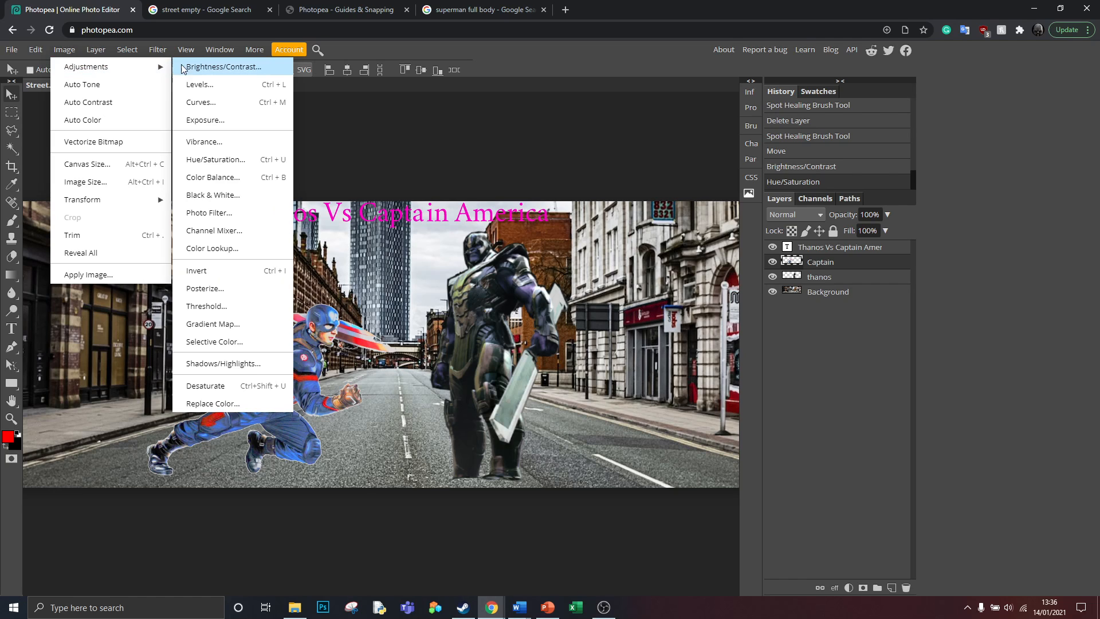
pyautogui.click(239, 179)
pyautogui.moveTo(518, 216); pyautogui.dragTo(585, 159)
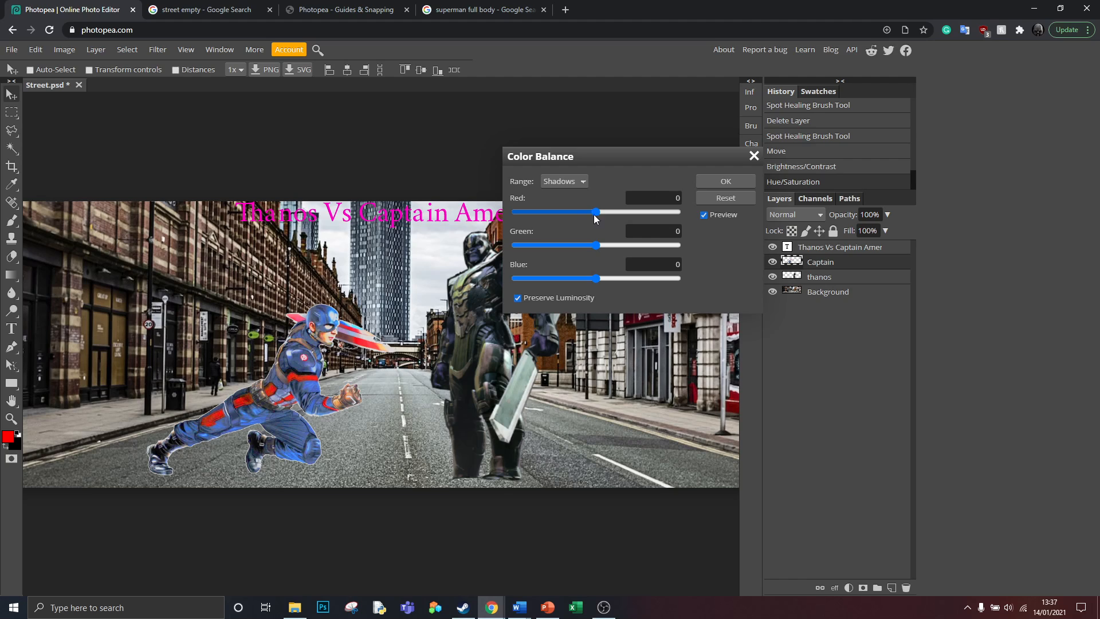
pyautogui.moveTo(597, 212); pyautogui.dragTo(676, 211)
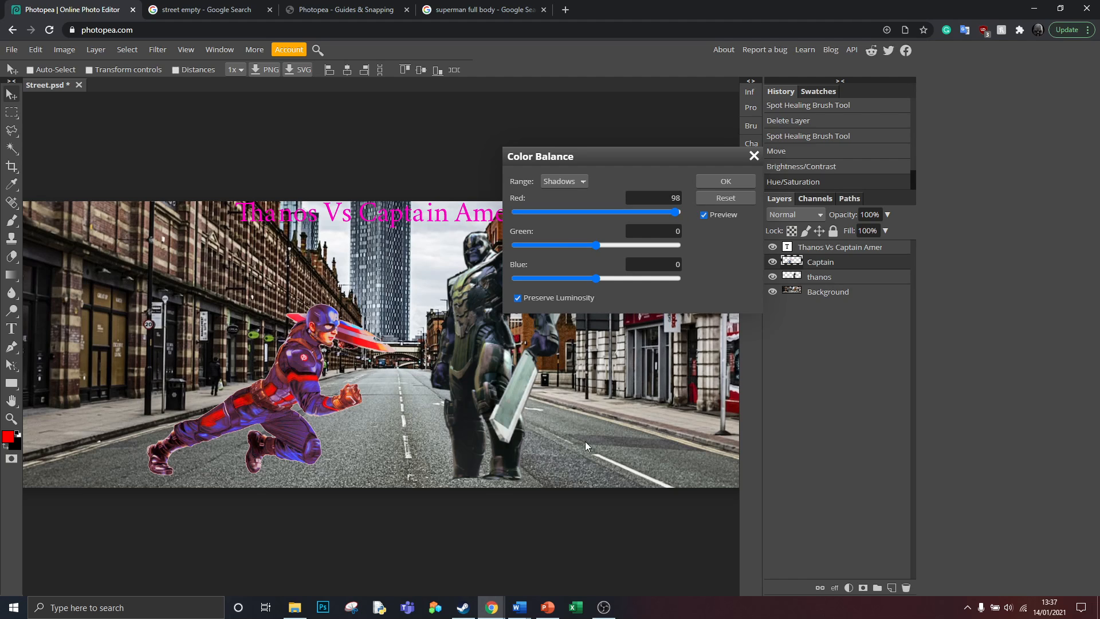
pyautogui.moveTo(677, 212); pyautogui.dragTo(497, 213)
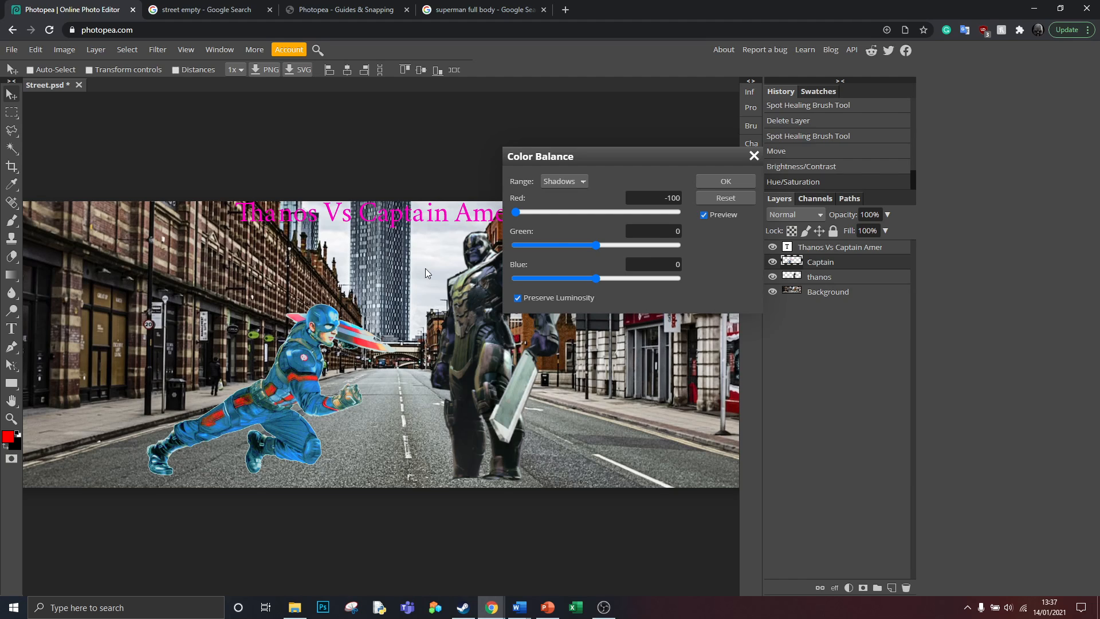
pyautogui.moveTo(515, 212); pyautogui.dragTo(421, 261)
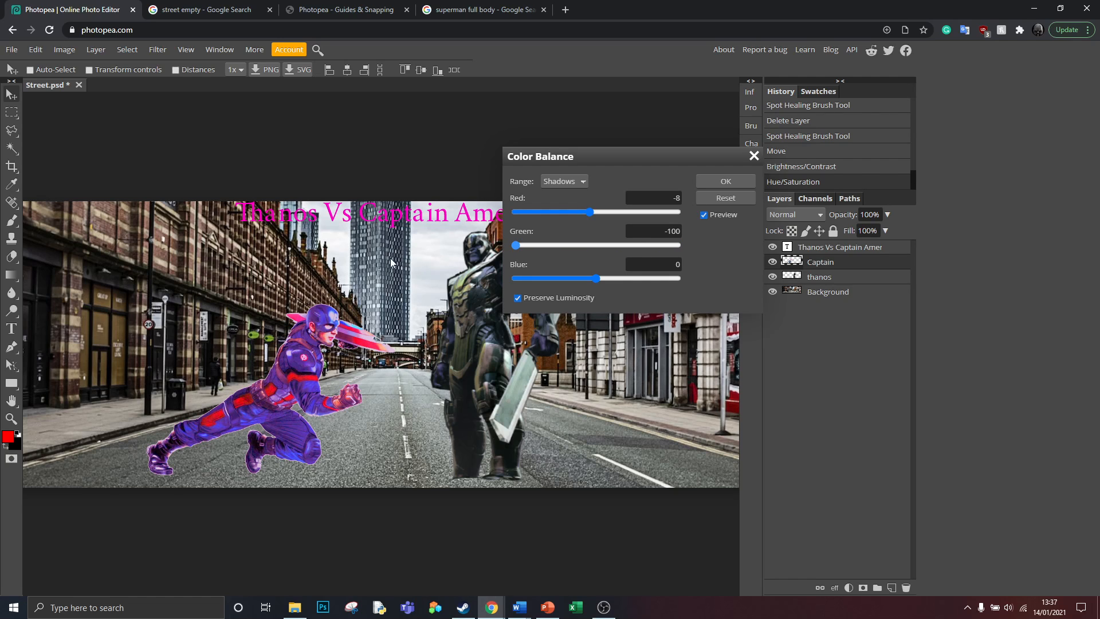
pyautogui.moveTo(513, 245); pyautogui.dragTo(764, 246)
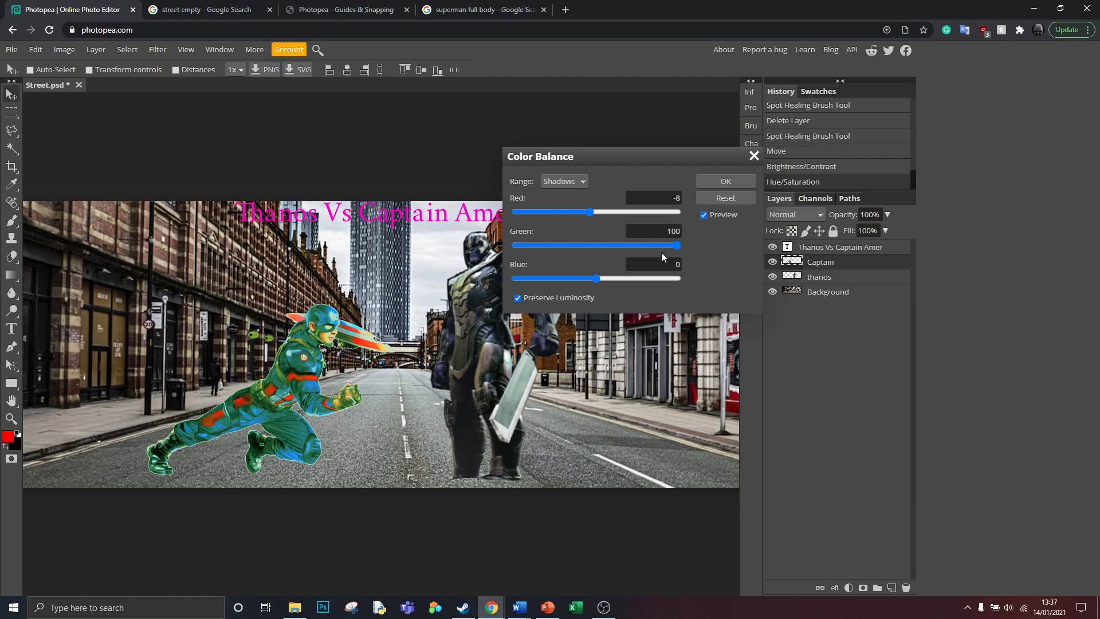
pyautogui.moveTo(666, 246); pyautogui.dragTo(585, 213)
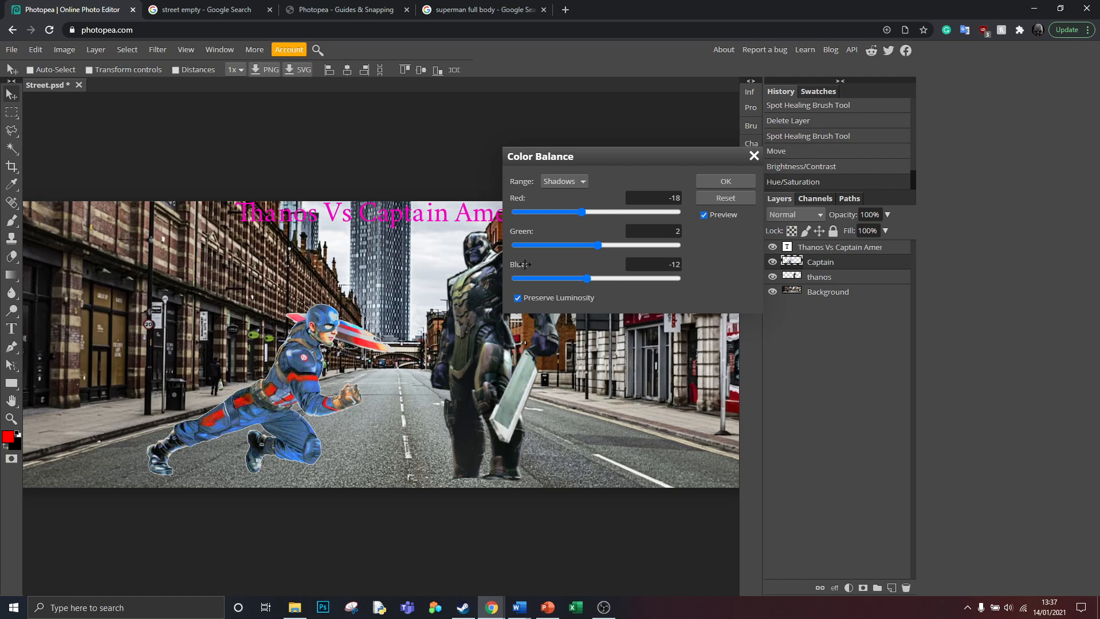
pyautogui.click(709, 180)
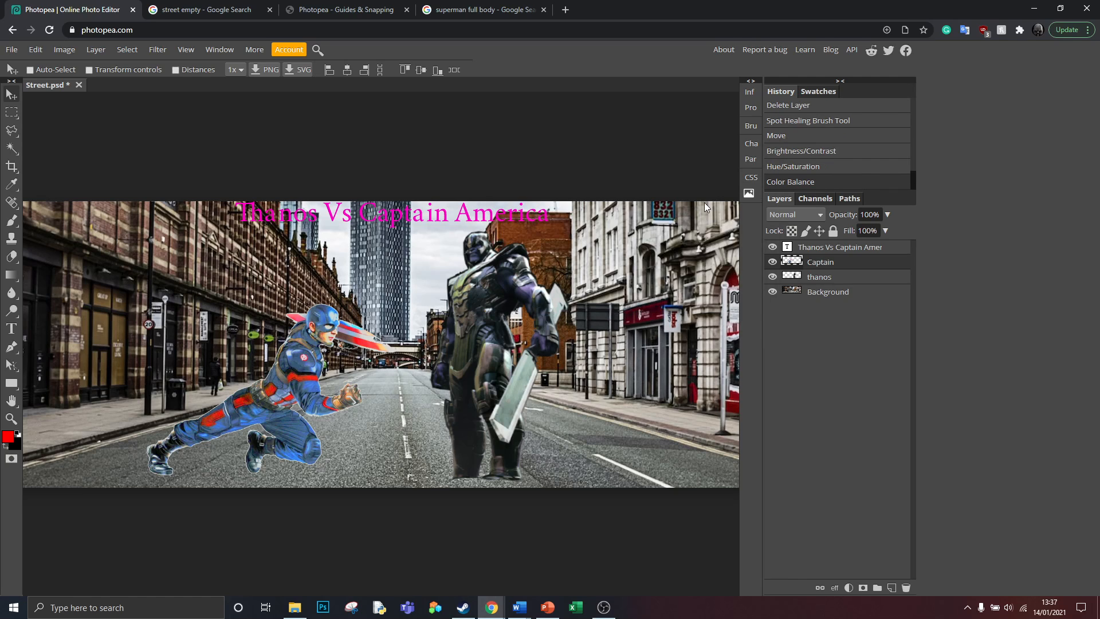
# - Try a Black & White adjustment on the Captain layer with red at 20, and revert to the Color Balance state
pyautogui.click(65, 50)
pyautogui.moveTo(114, 66)
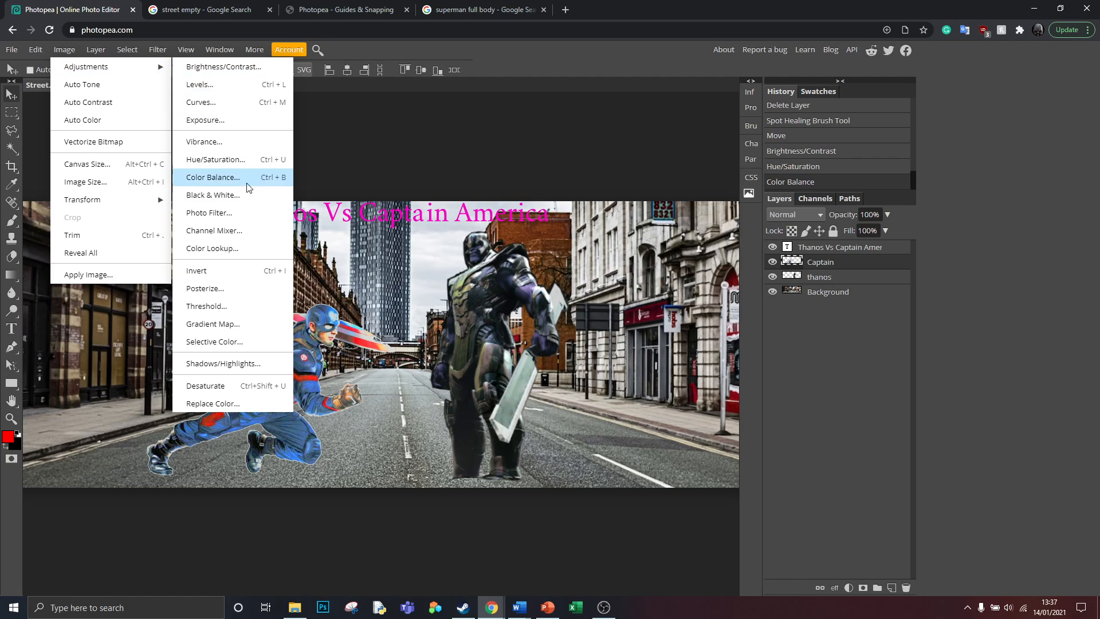
pyautogui.click(232, 195)
pyautogui.moveTo(493, 211); pyautogui.dragTo(637, 101)
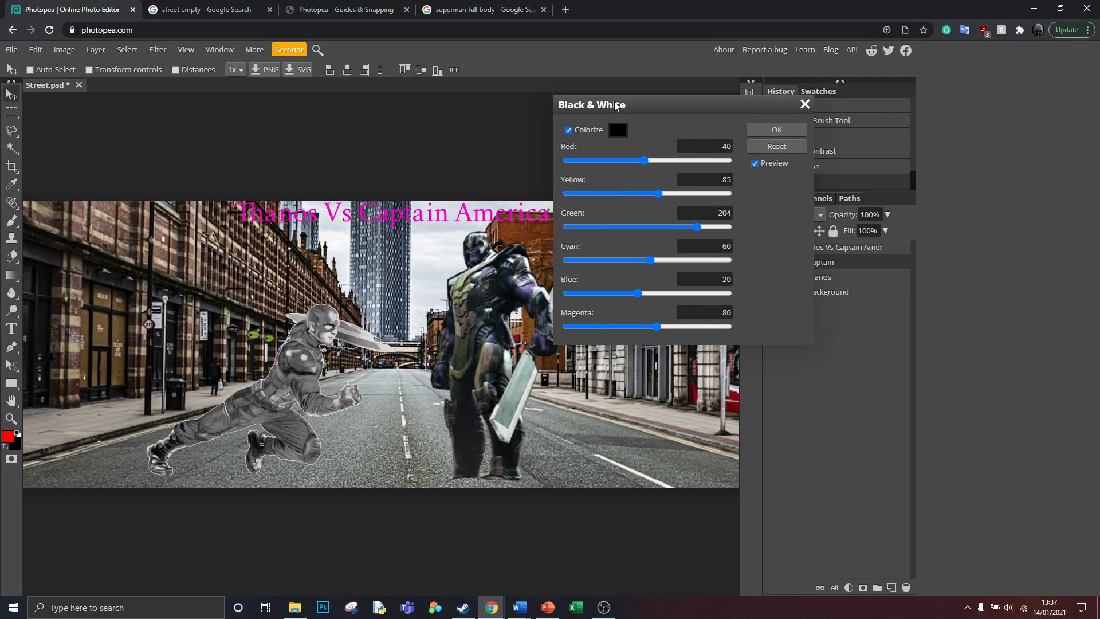
pyautogui.moveTo(651, 163)
pyautogui.mouseDown()
pyautogui.moveTo(731, 161)
pyautogui.moveTo(621, 161)
pyautogui.moveTo(629, 163)
pyautogui.mouseUp()
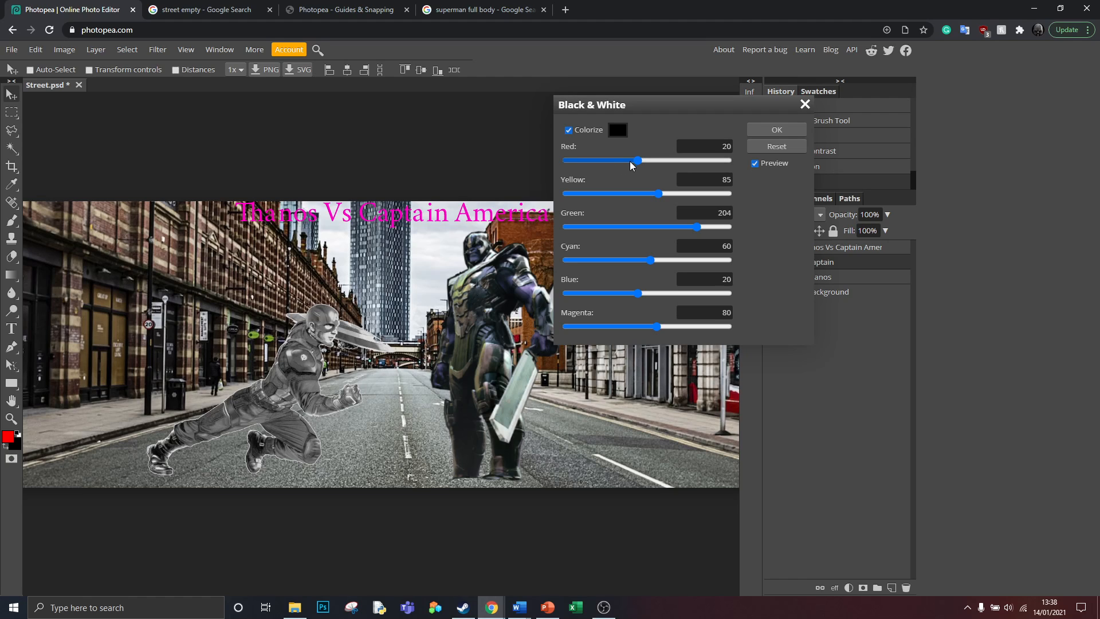
pyautogui.click(792, 130)
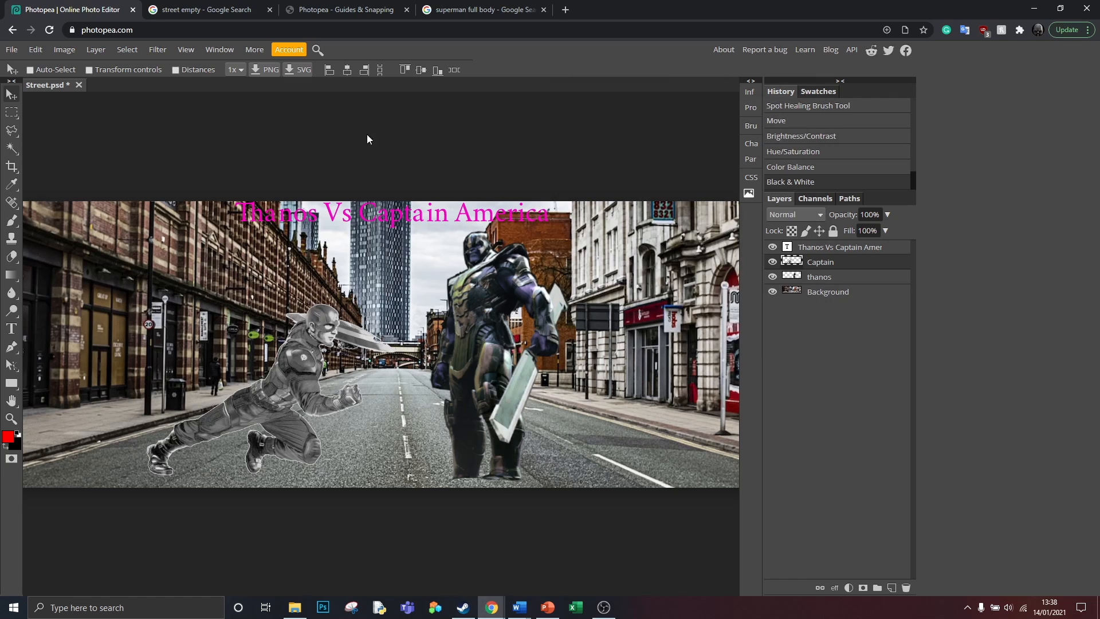
pyautogui.click(774, 169)
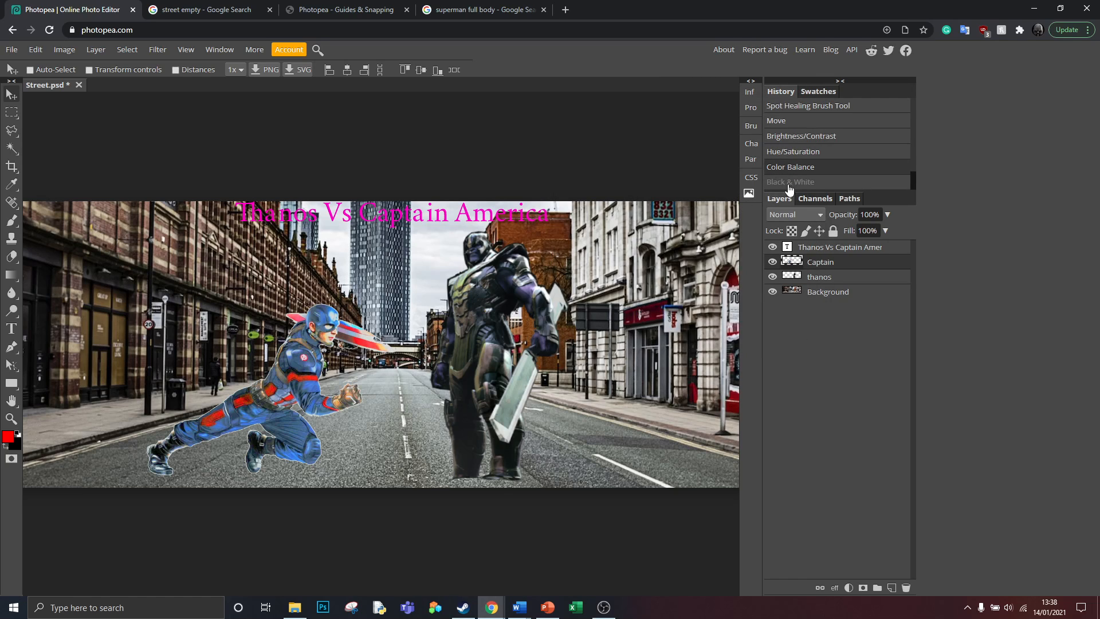
# - Try inverting the Captain layer's colours, and revert to the Color Balance state
pyautogui.click(63, 50)
pyautogui.moveTo(75, 67)
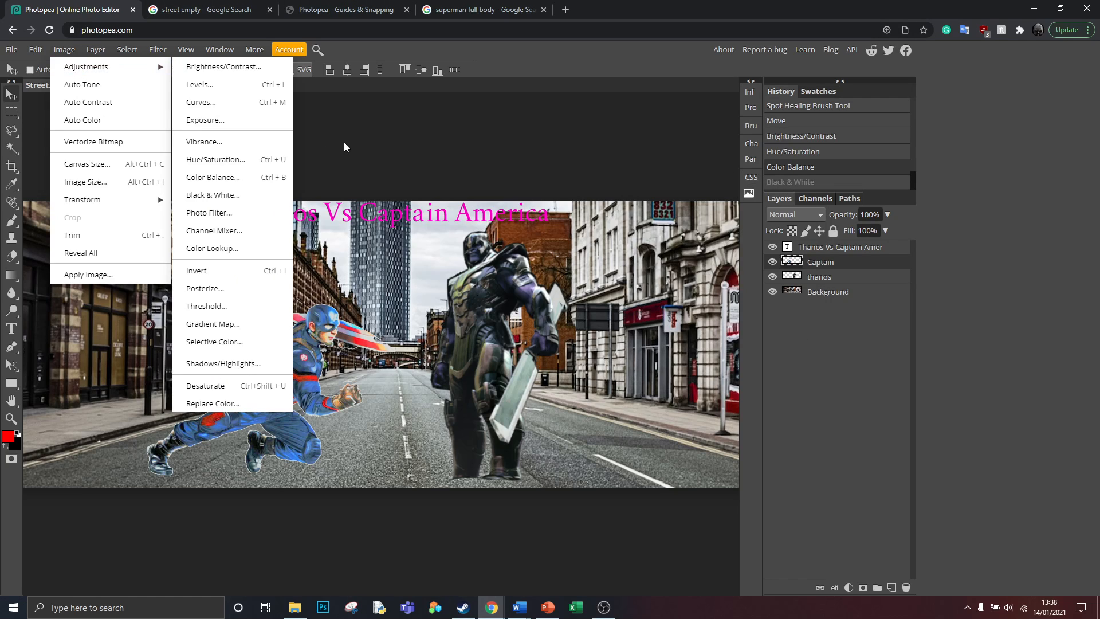
pyautogui.click(202, 273)
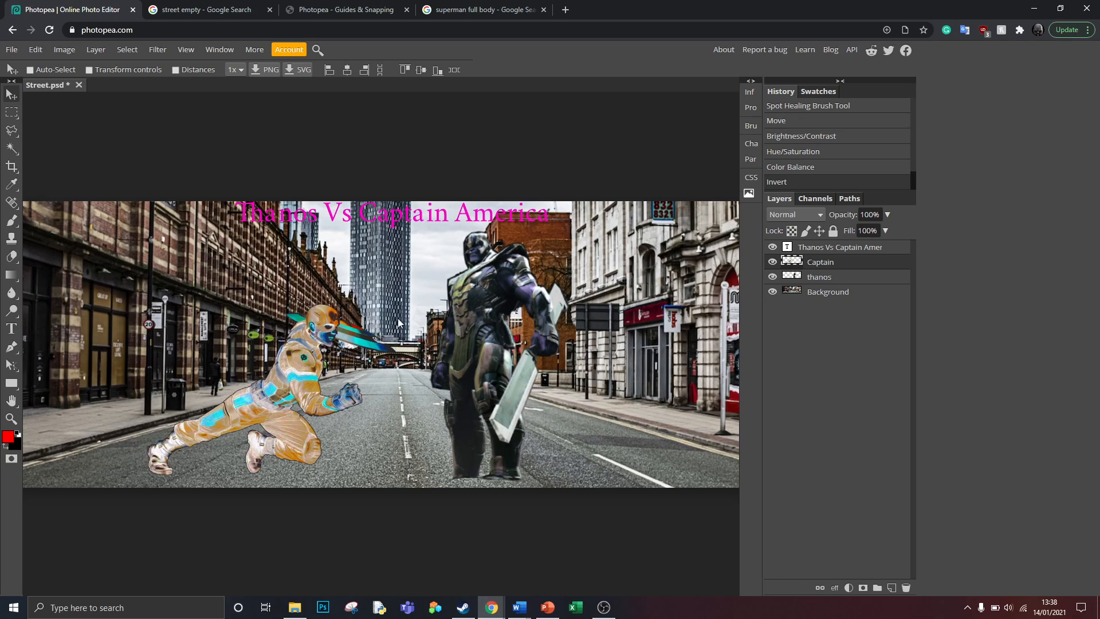
pyautogui.click(772, 171)
# - Try a Posterize adjustment on the Captain layer with 158 levels, and dismiss it without applying
pyautogui.click(65, 50)
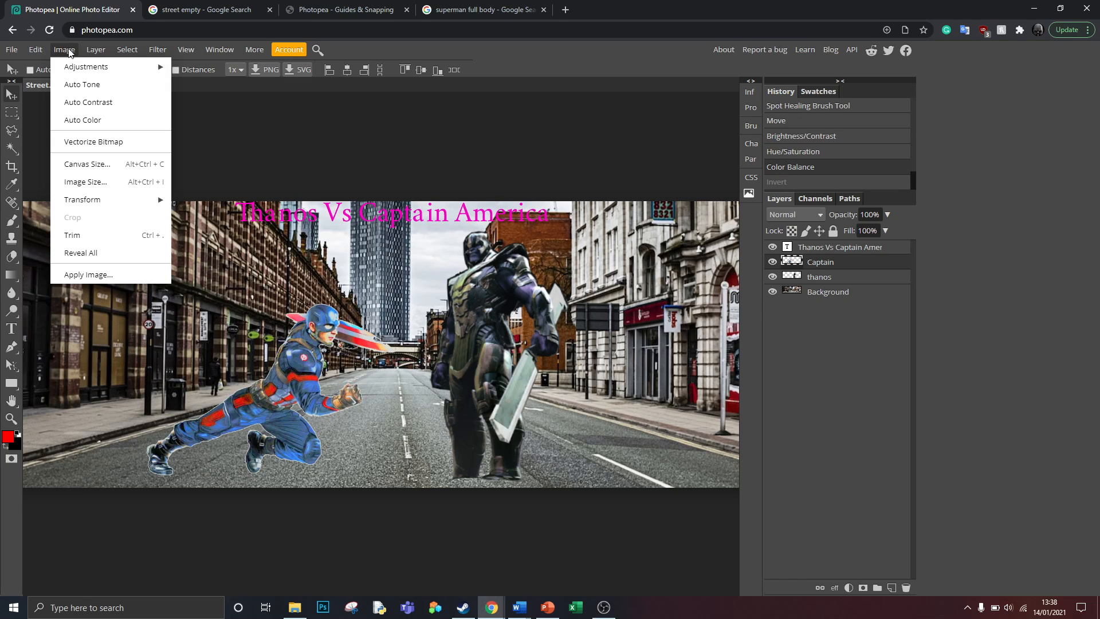
pyautogui.moveTo(80, 66)
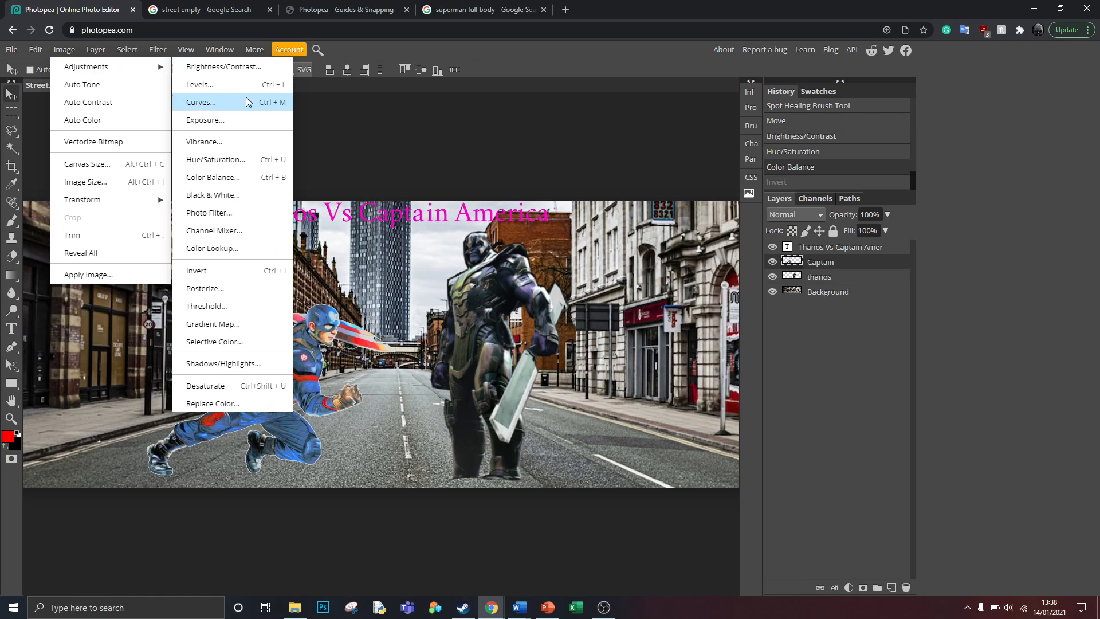
pyautogui.click(221, 289)
pyautogui.moveTo(99, 176); pyautogui.dragTo(179, 179)
pyautogui.moveTo(102, 173)
pyautogui.mouseDown()
pyautogui.moveTo(92, 173)
pyautogui.moveTo(105, 173)
pyautogui.mouseUp()
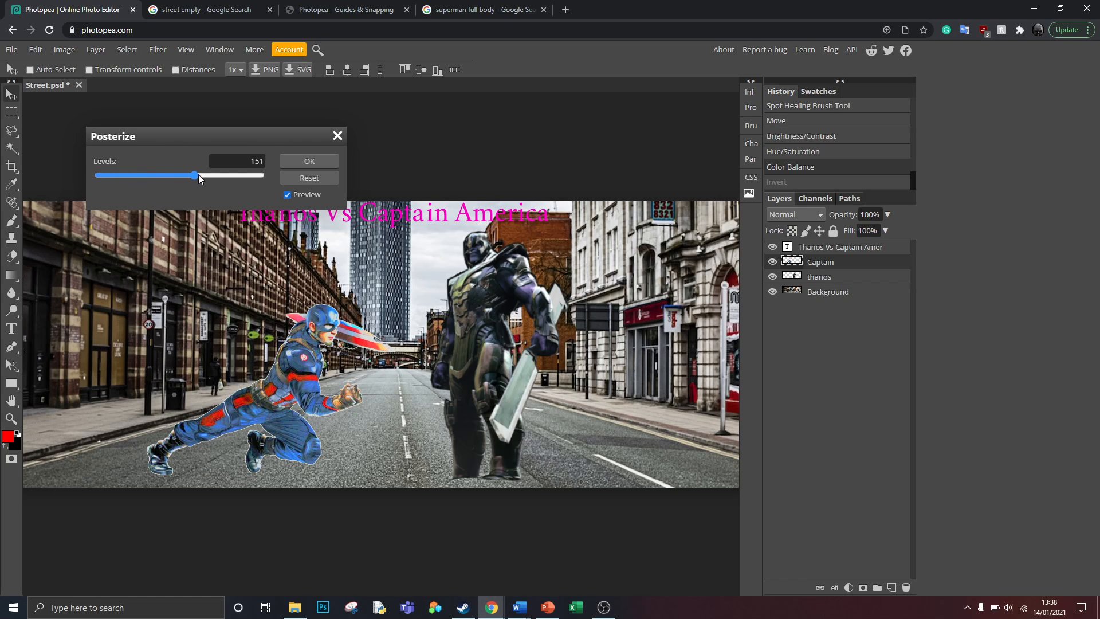
pyautogui.moveTo(198, 178); pyautogui.dragTo(195, 182)
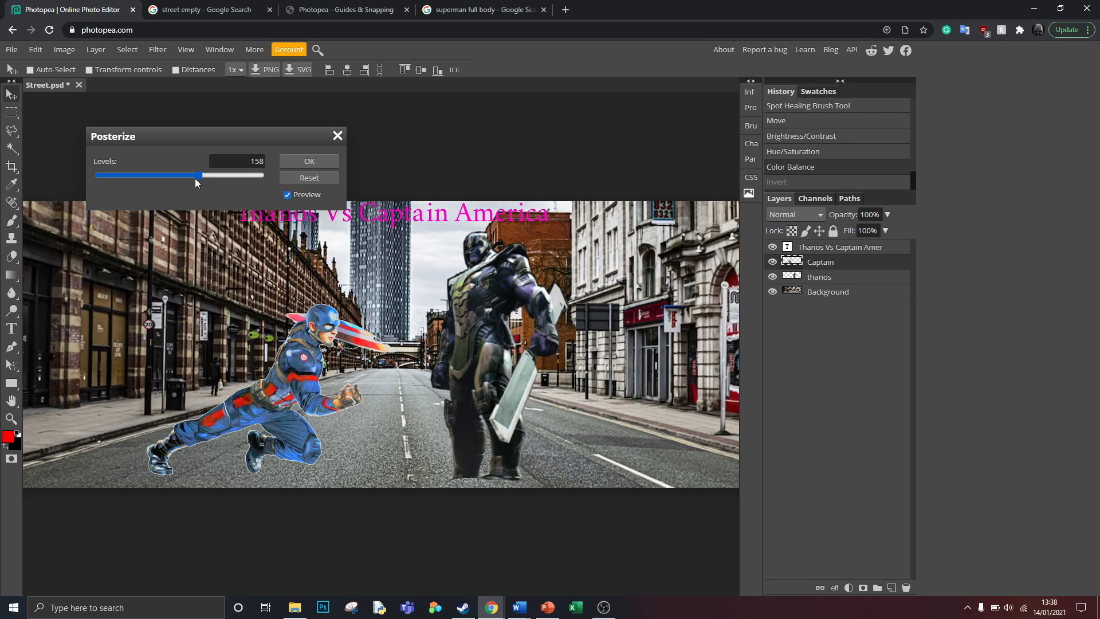
pyautogui.click(337, 136)
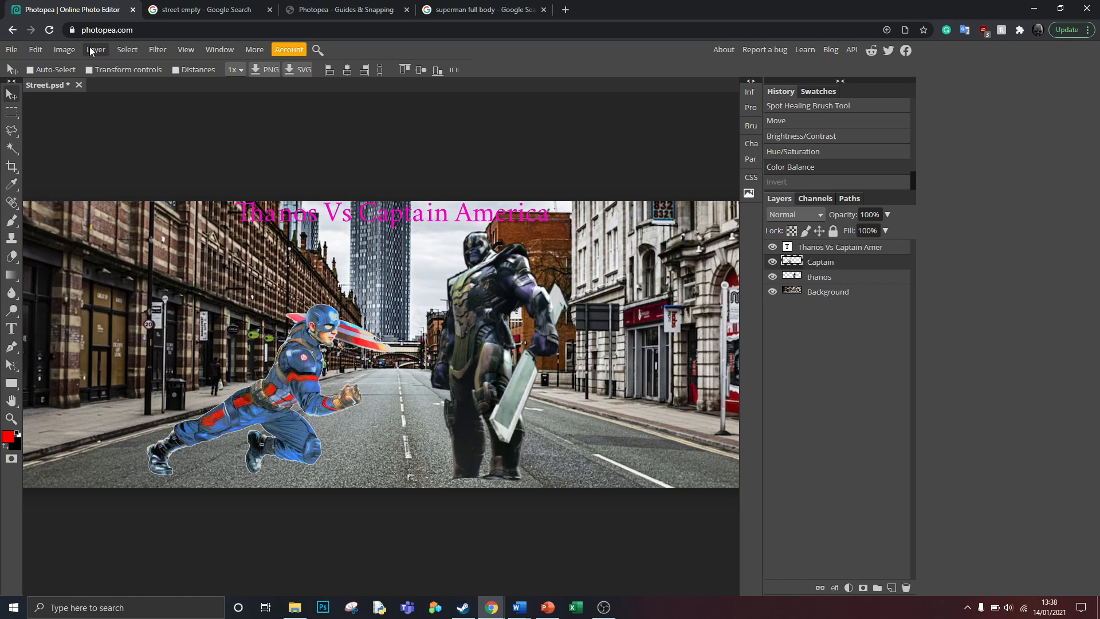
pyautogui.click(64, 49)
pyautogui.moveTo(152, 66)
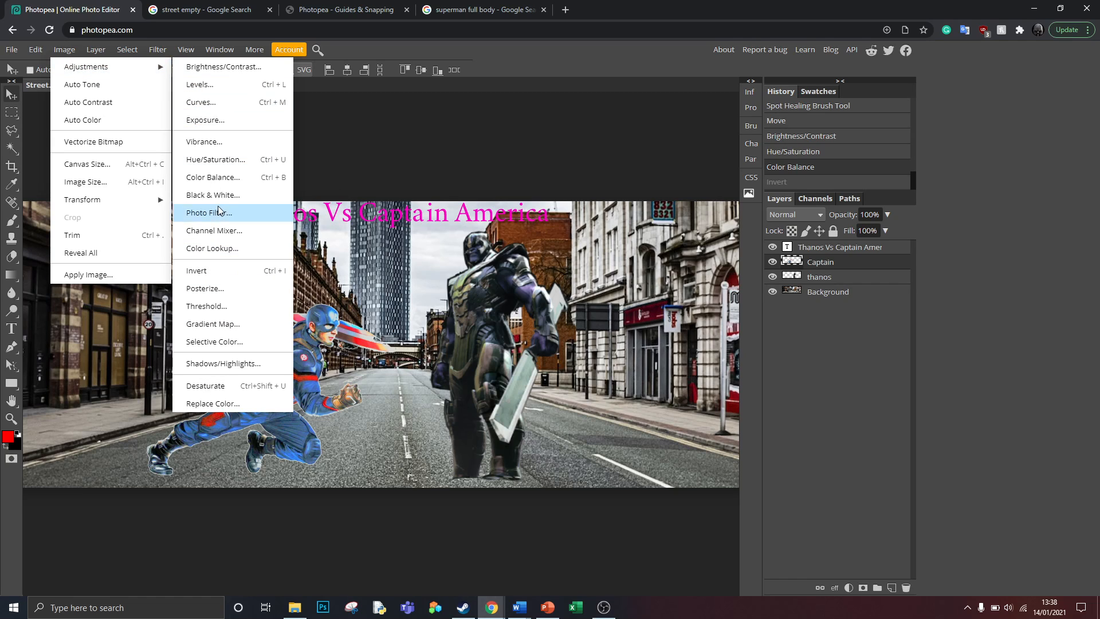
pyautogui.click(370, 150)
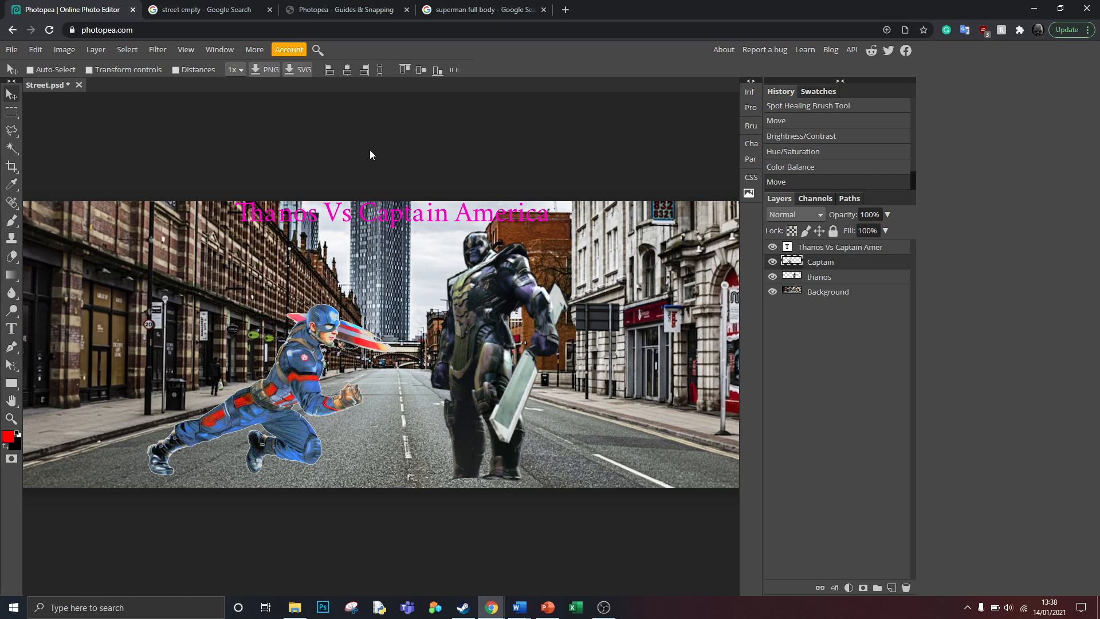
# - Export the composite as a 1900 × 679 px JPG at 70% quality, view the saved image and close it
pyautogui.click(4, 50)
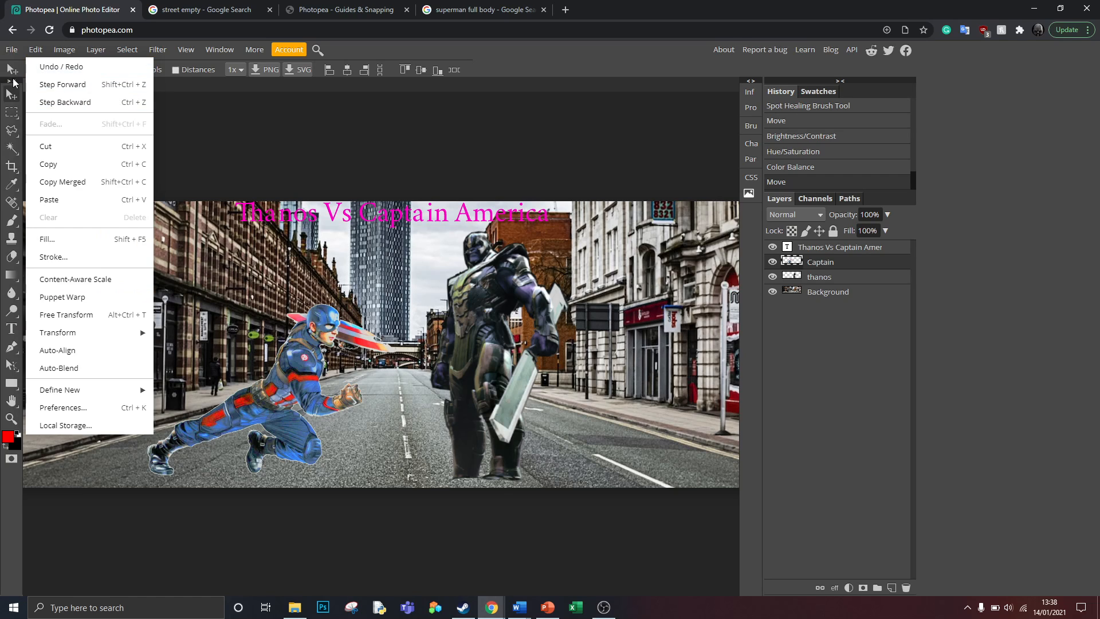
pyautogui.moveTo(35, 201)
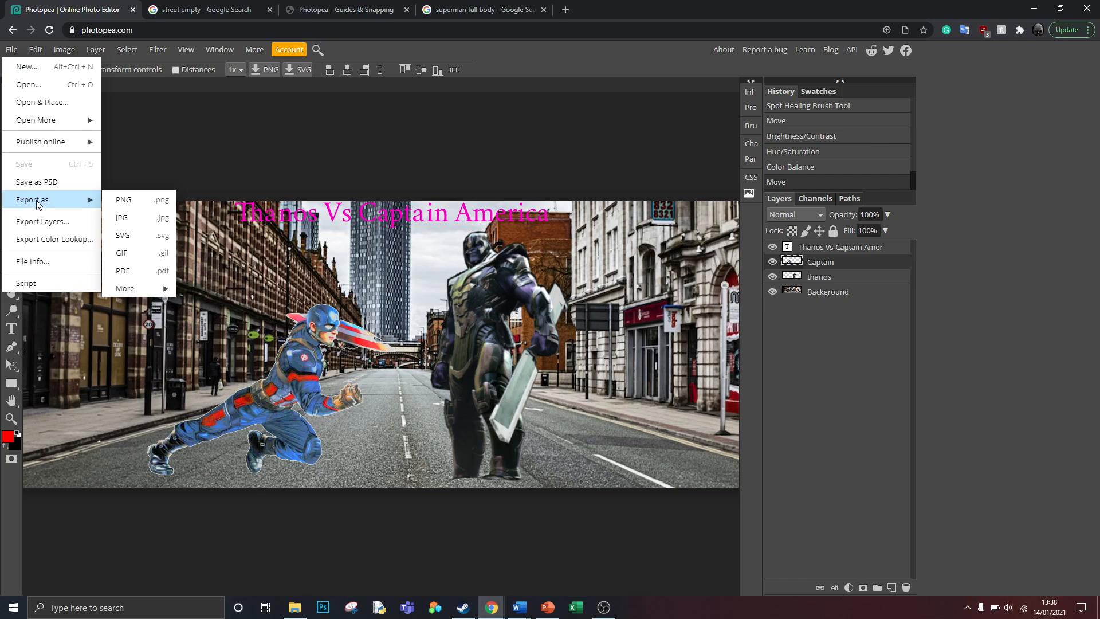
pyautogui.click(122, 217)
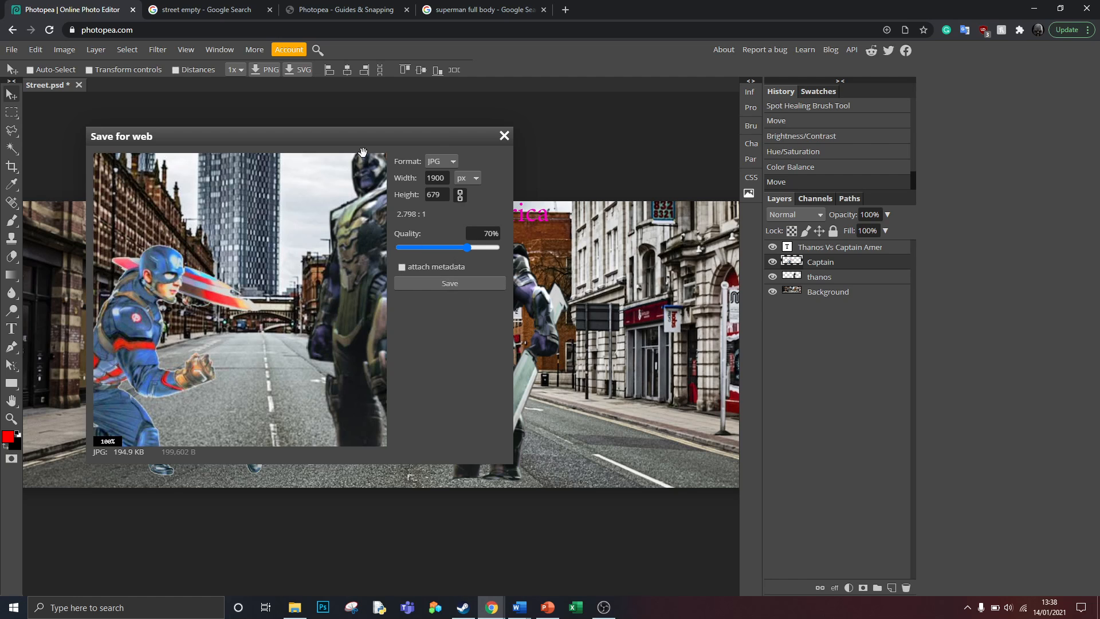
pyautogui.click(449, 283)
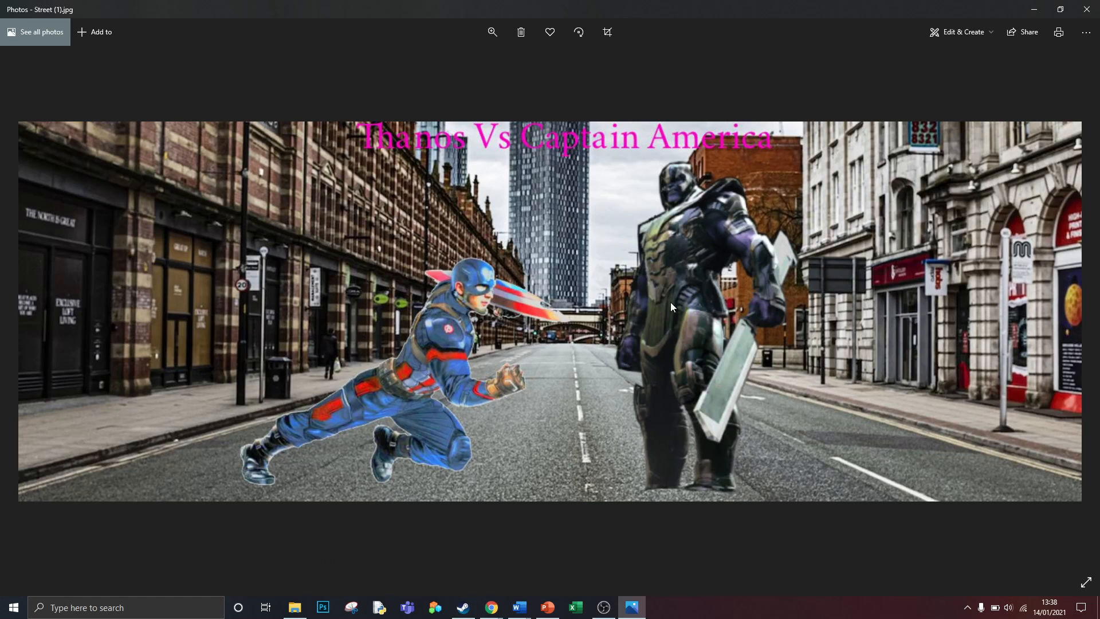
pyautogui.click(1087, 10)
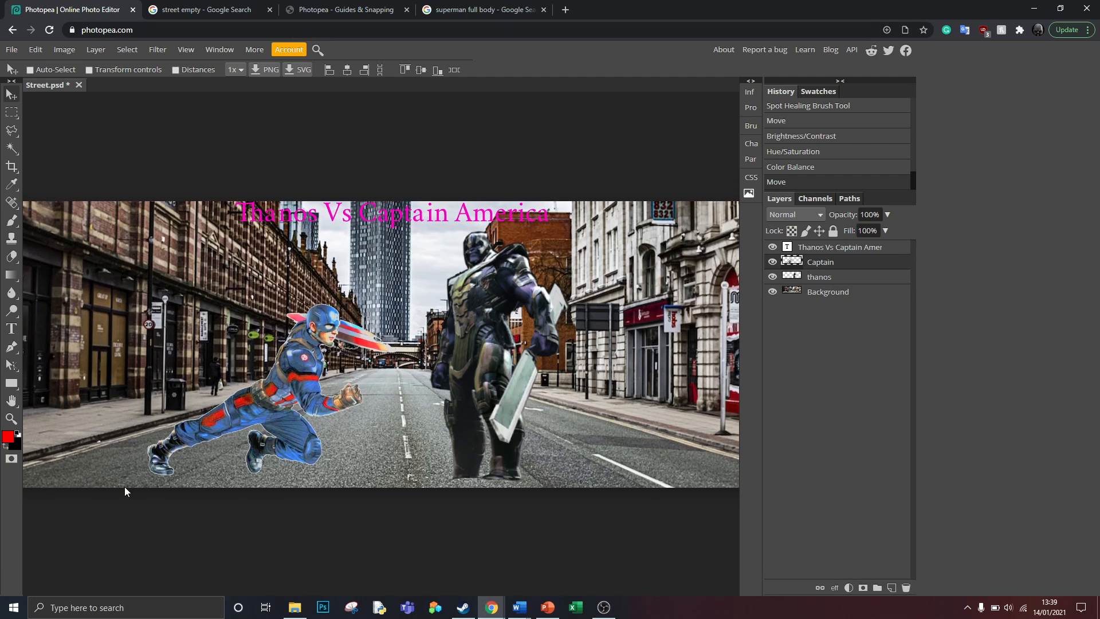
# - Create a blank 1280 × 720 px project with a white background
pyautogui.click(12, 55)
pyautogui.click(24, 64)
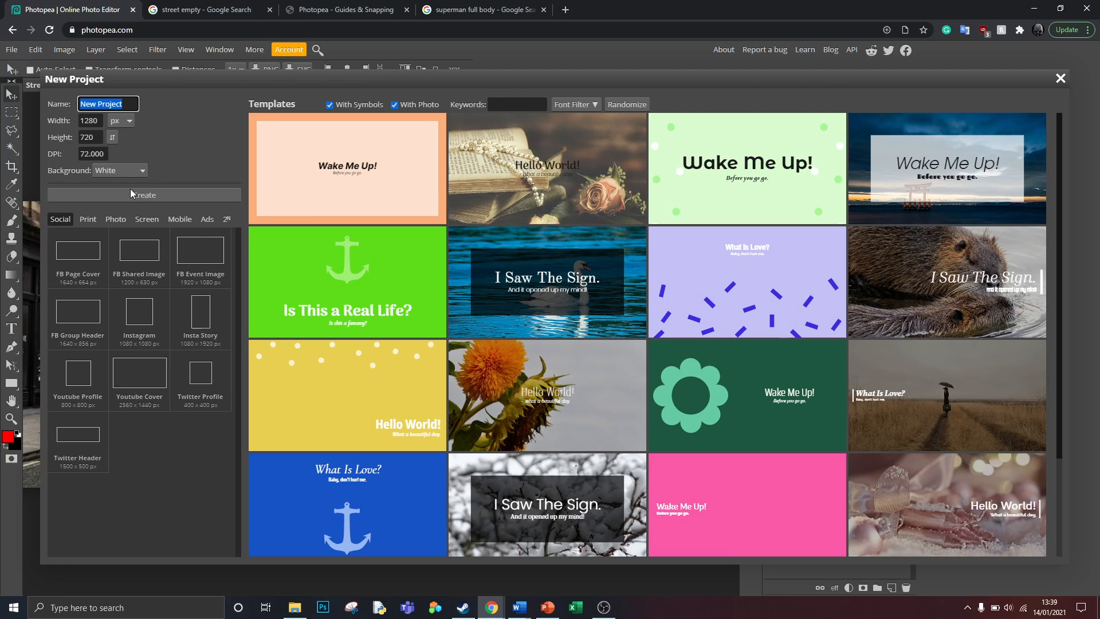
pyautogui.click(131, 193)
# - Place the exported Street (1).jpg from Downloads into the blank project and commit its placement
pyautogui.click(12, 50)
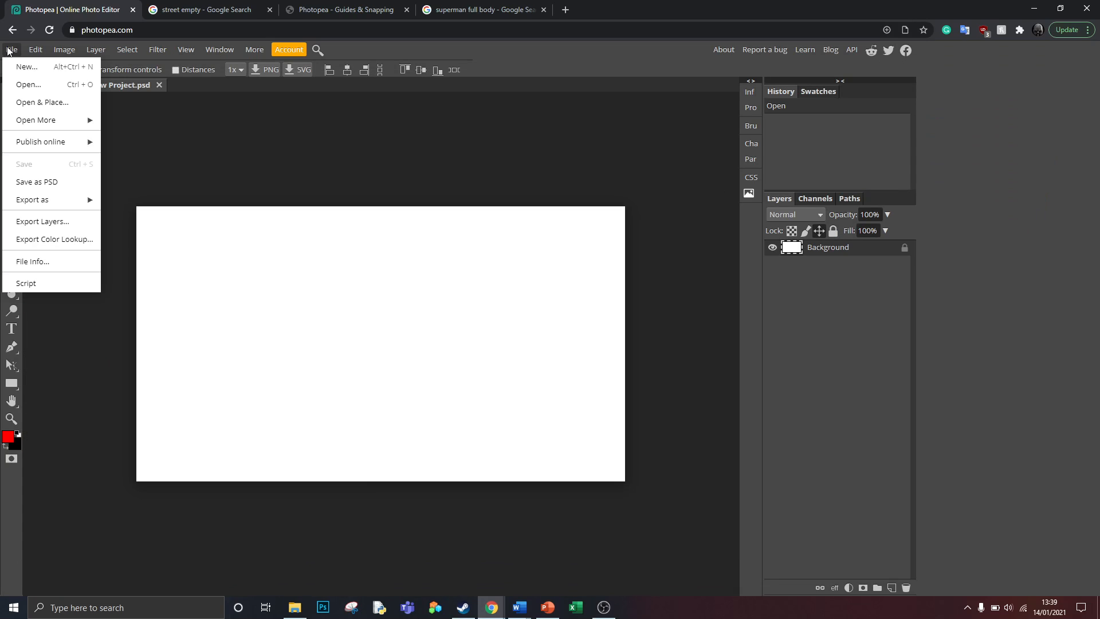
pyautogui.click(28, 86)
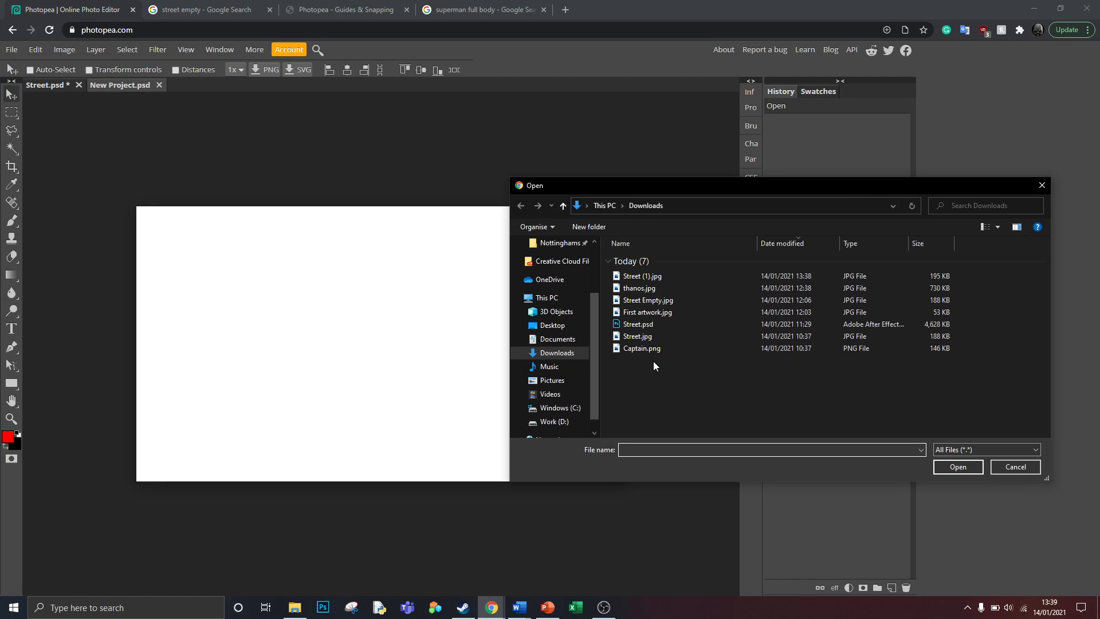
pyautogui.doubleClick(656, 277)
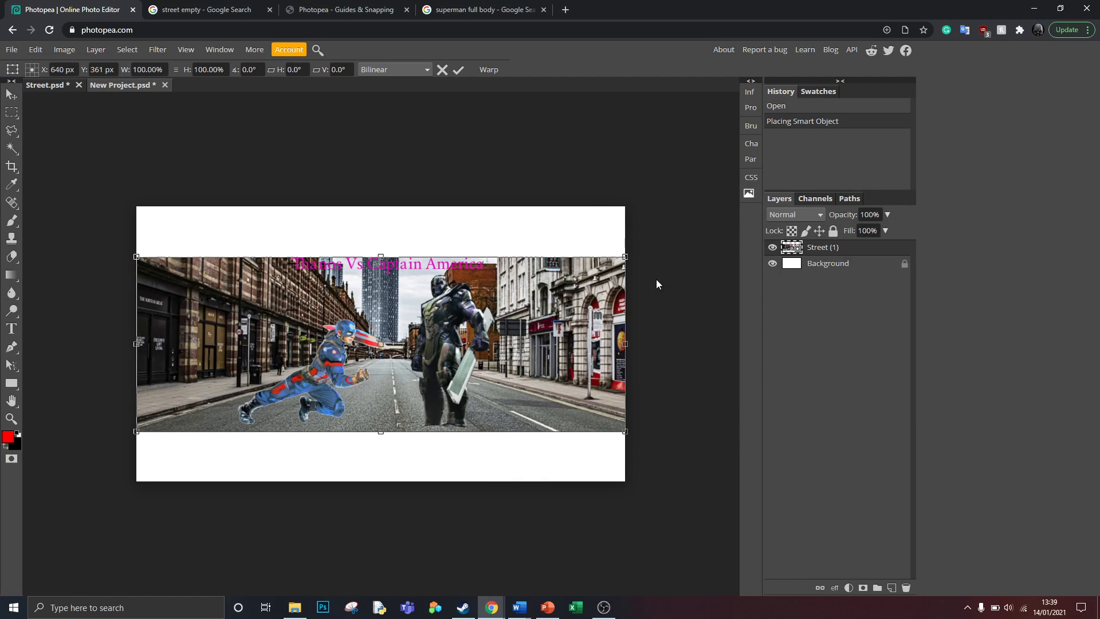
pyautogui.click(11, 94)
pyautogui.press('Return')
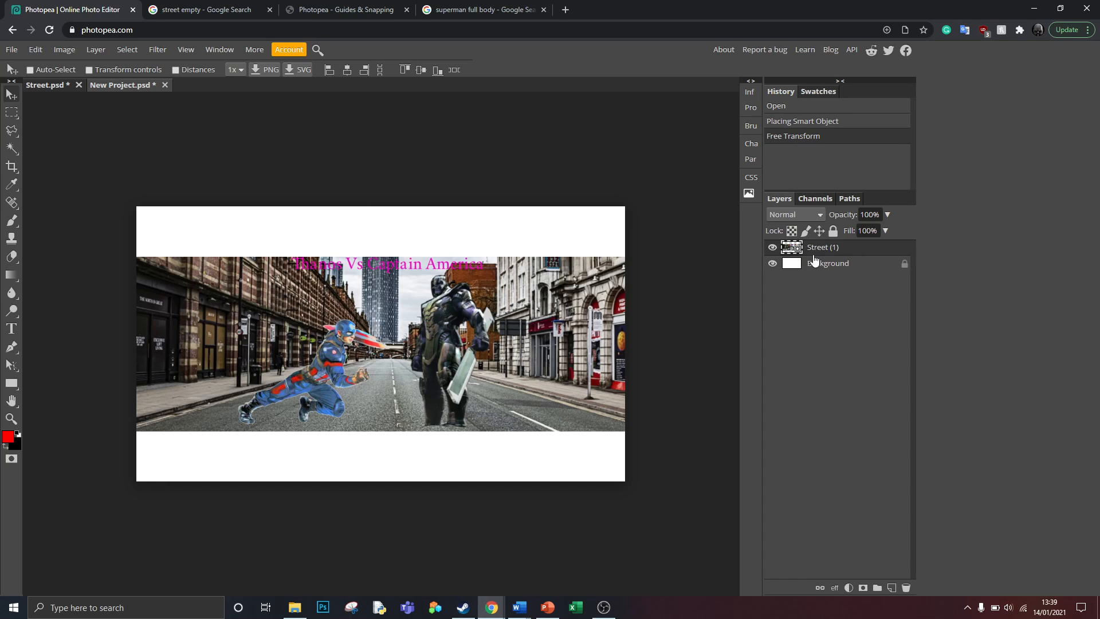
# - Unlock the Background layer and shift the flattened Street (1) image slightly to the left and down
pyautogui.click(903, 264)
pyautogui.moveTo(352, 312); pyautogui.dragTo(321, 359)
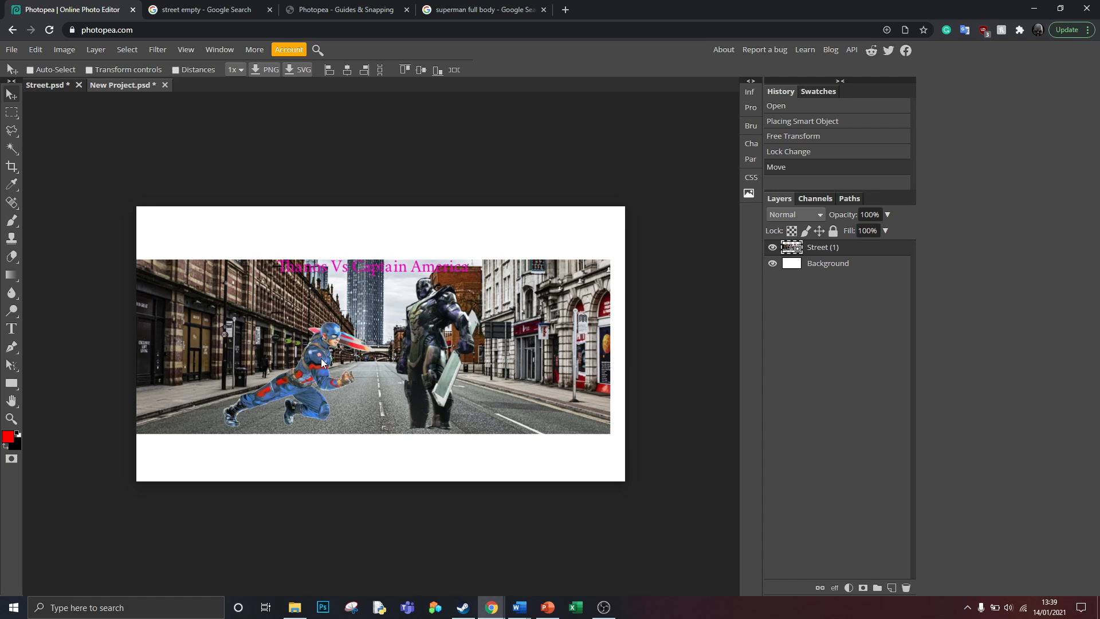
# - Compare the layered Street.psd with the flattened JPG placed in New Project.psd
pyautogui.click(40, 83)
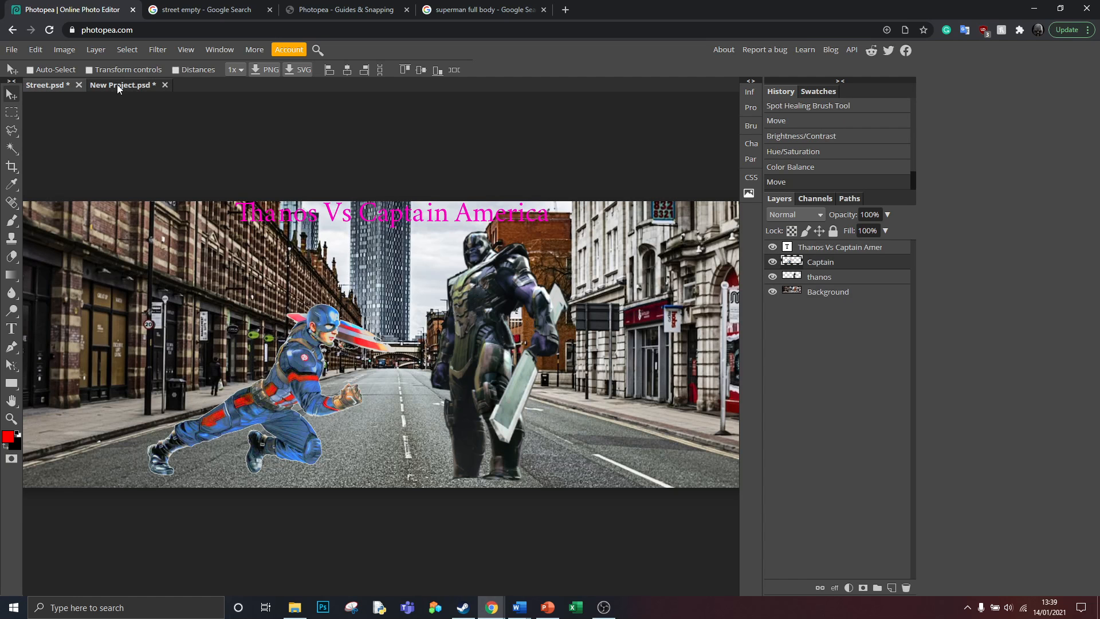
pyautogui.click(117, 85)
pyautogui.click(58, 84)
pyautogui.click(116, 85)
pyautogui.click(58, 84)
pyautogui.click(129, 85)
# - Save the layered Street composite as a PSD file
pyautogui.click(43, 85)
pyautogui.click(11, 49)
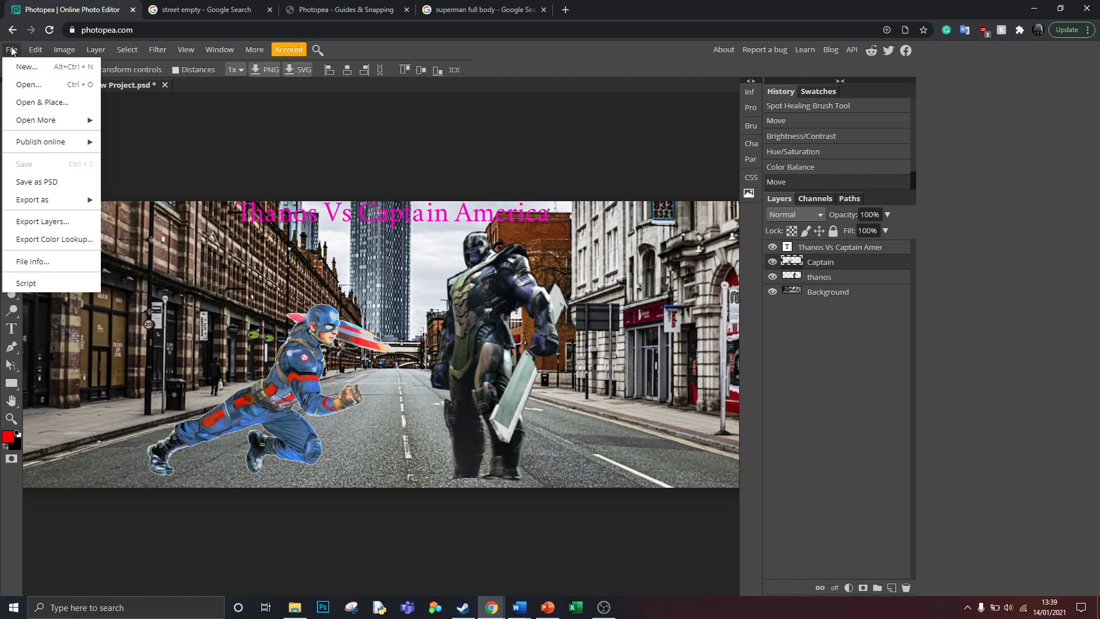
pyautogui.click(41, 183)
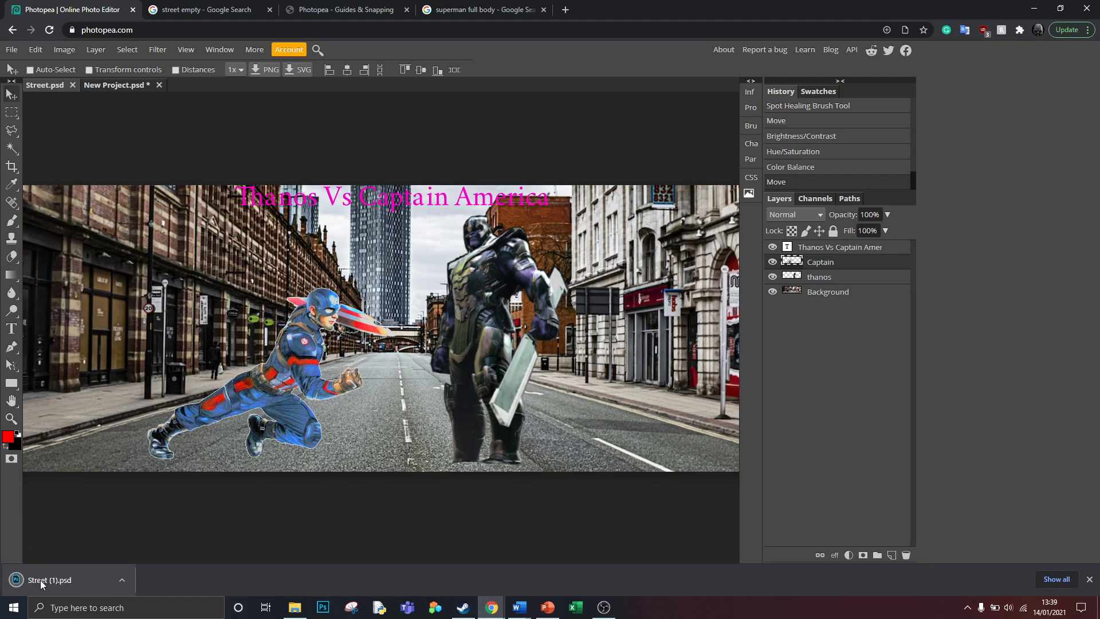
# - Rename the saved Street (1).psd in the Downloads folder as Project, and return to Photopea
pyautogui.click(294, 607)
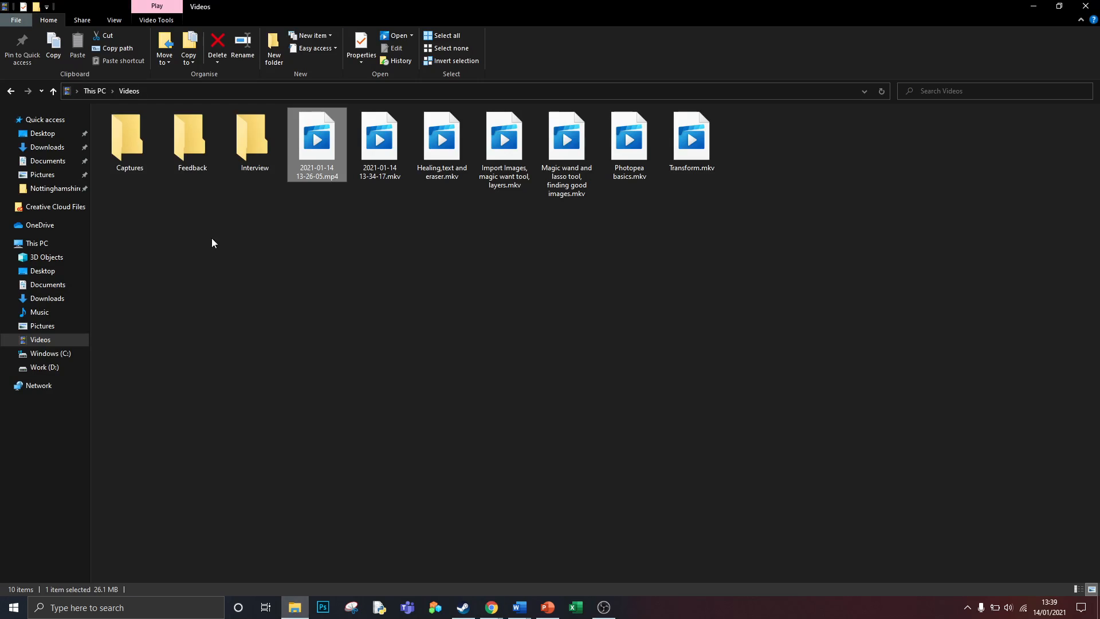
pyautogui.click(55, 150)
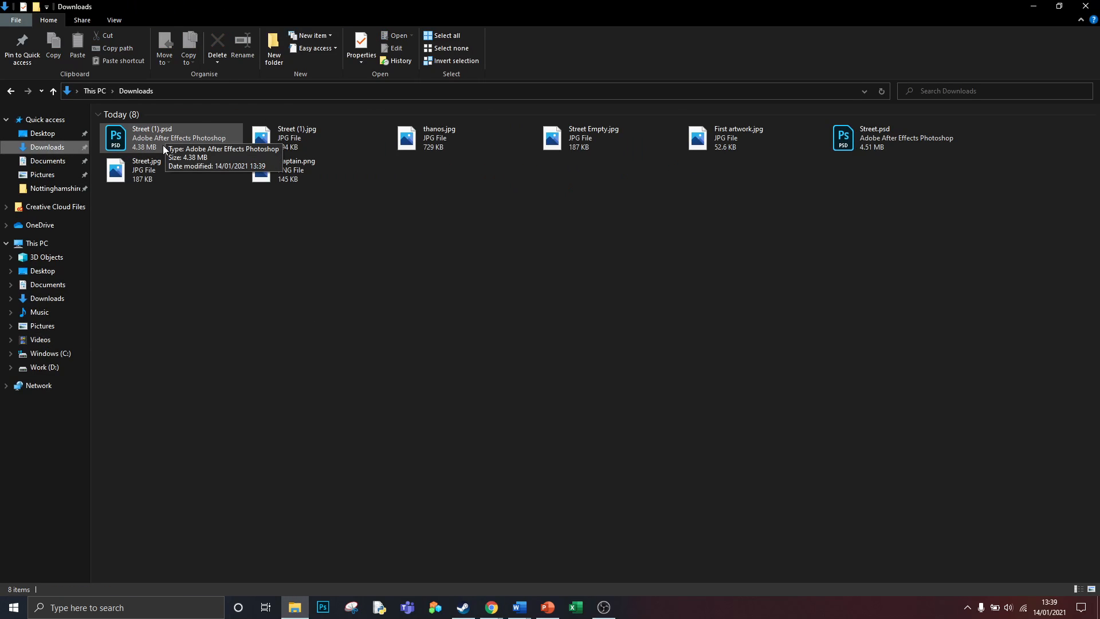
pyautogui.rightClick(146, 133)
pyautogui.click(198, 357)
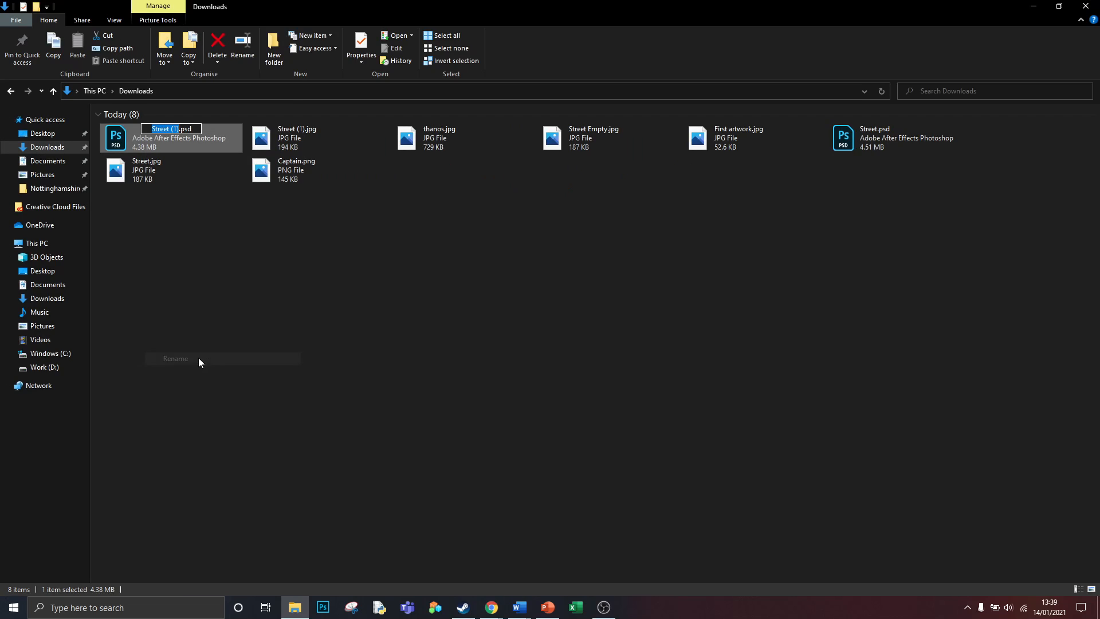
pyautogui.write('Proje')
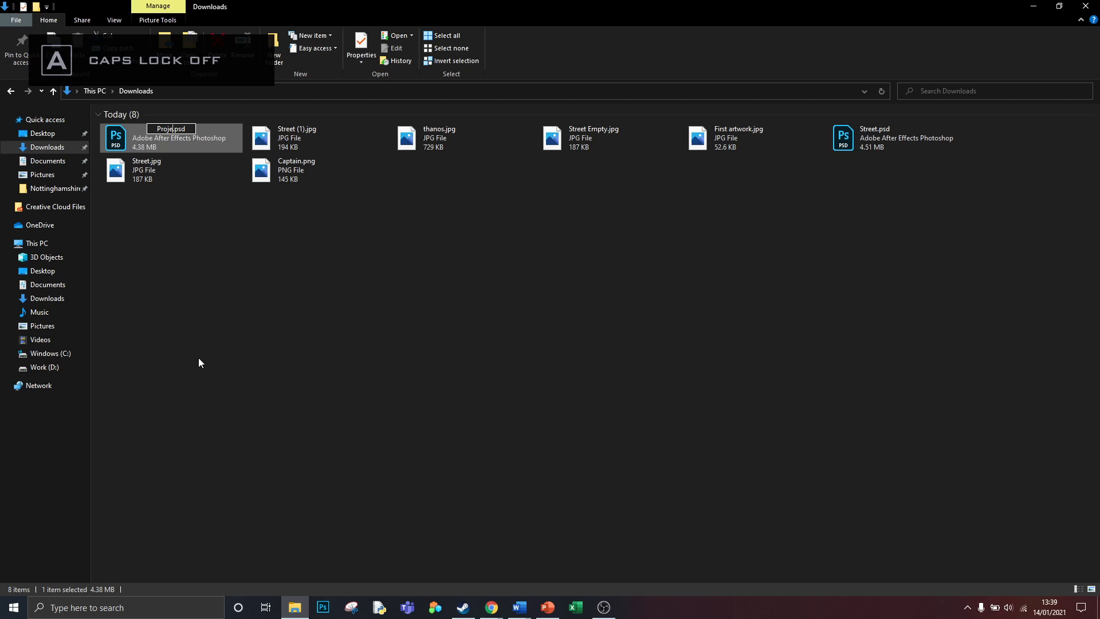
pyautogui.write('ct')
pyautogui.press('Return')
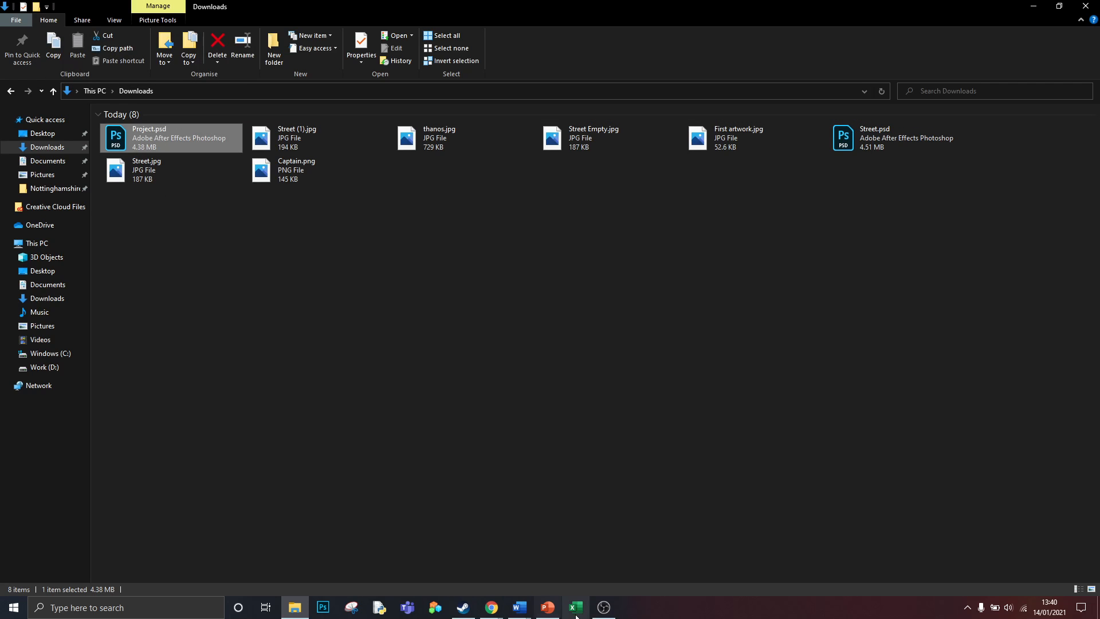
pyautogui.hotkey('alt', 'Tab')
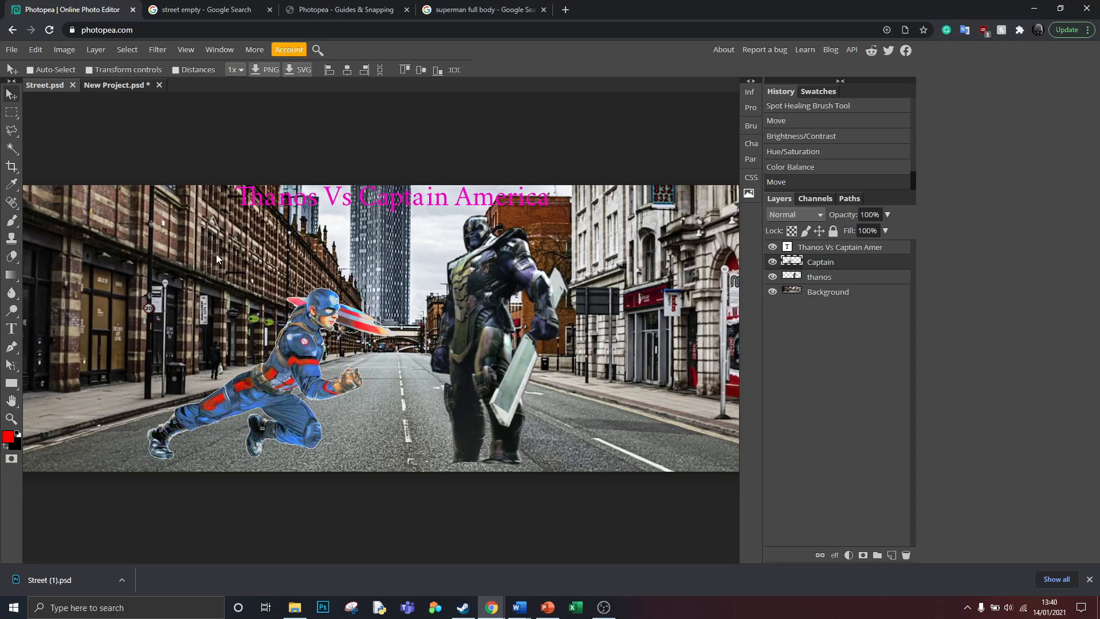
pyautogui.click(6, 50)
pyautogui.click(33, 66)
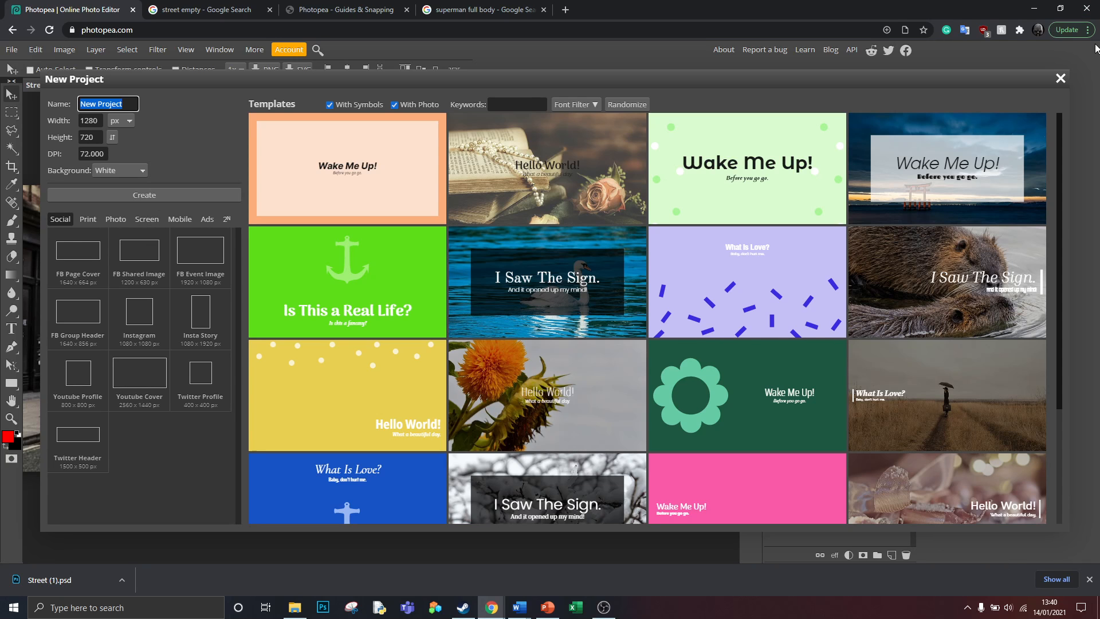
pyautogui.click(1060, 78)
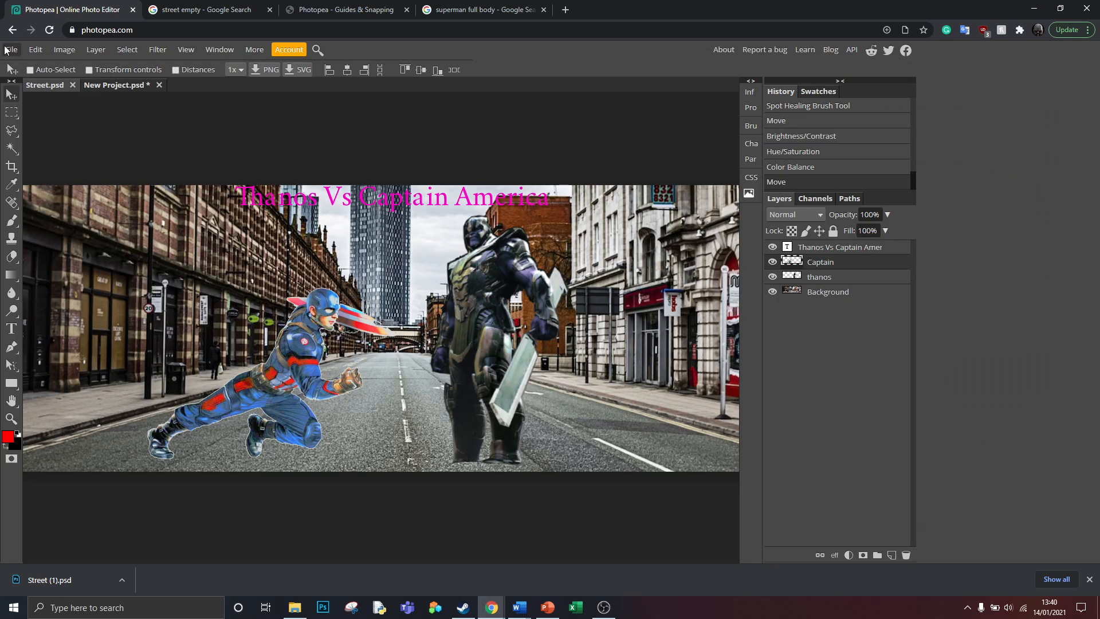
# - Open Project.psd from the Downloads folder as a separate document
pyautogui.click(6, 50)
pyautogui.click(29, 84)
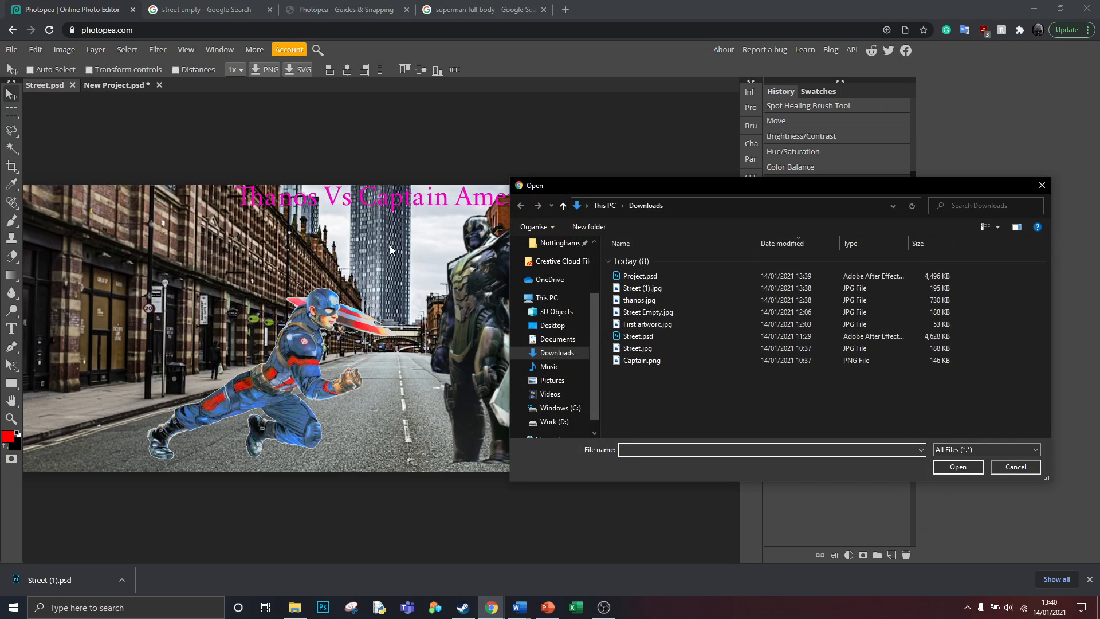
pyautogui.moveTo(615, 185); pyautogui.dragTo(508, 136)
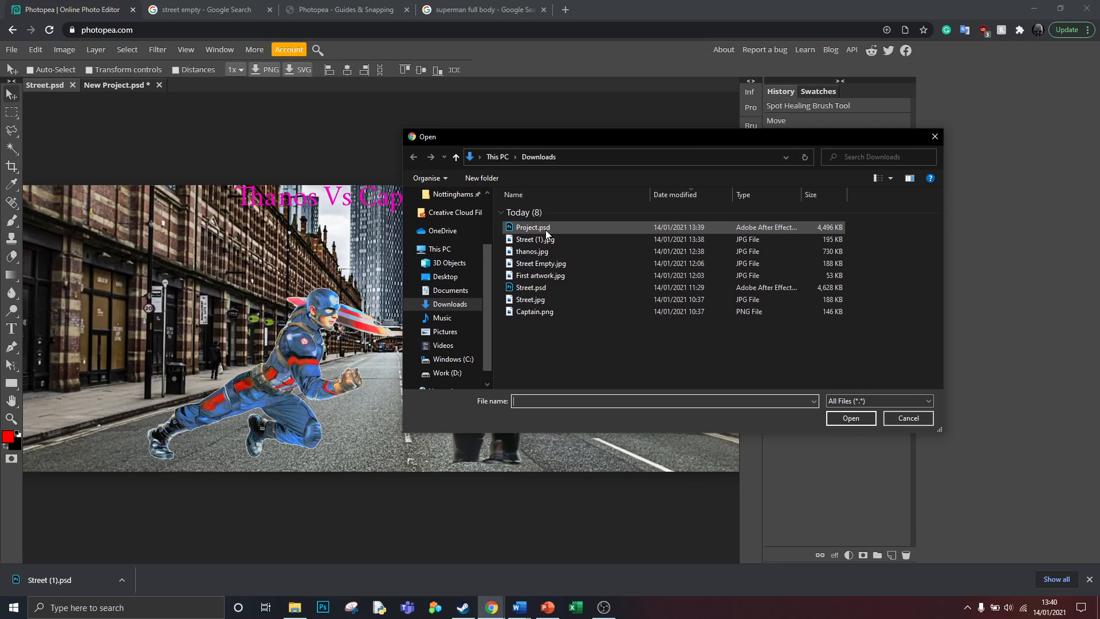
pyautogui.click(545, 229)
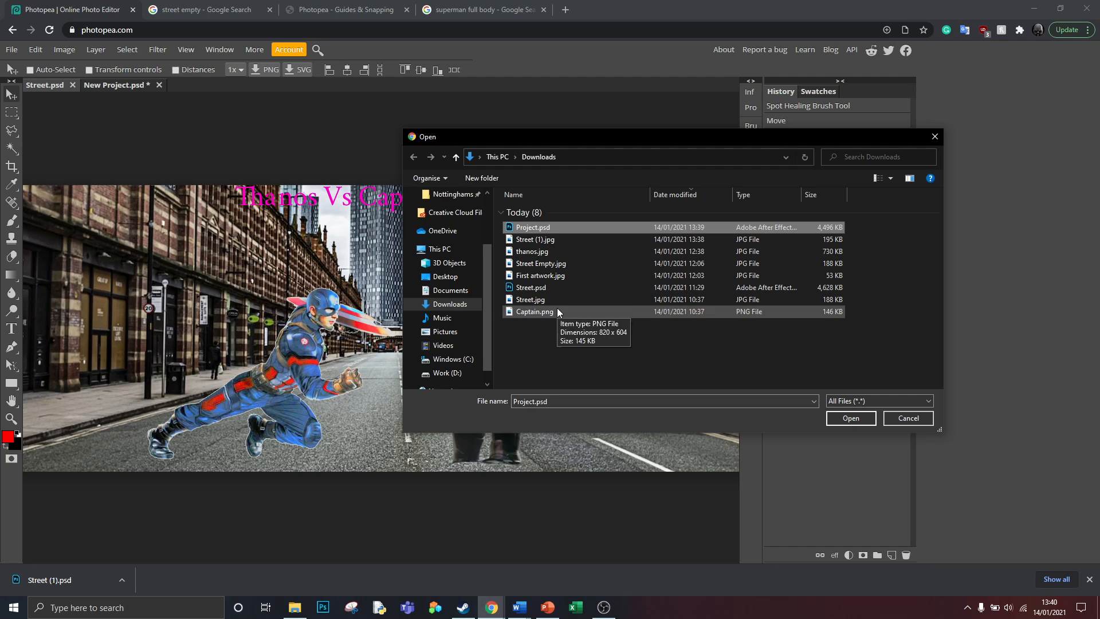
pyautogui.click(848, 418)
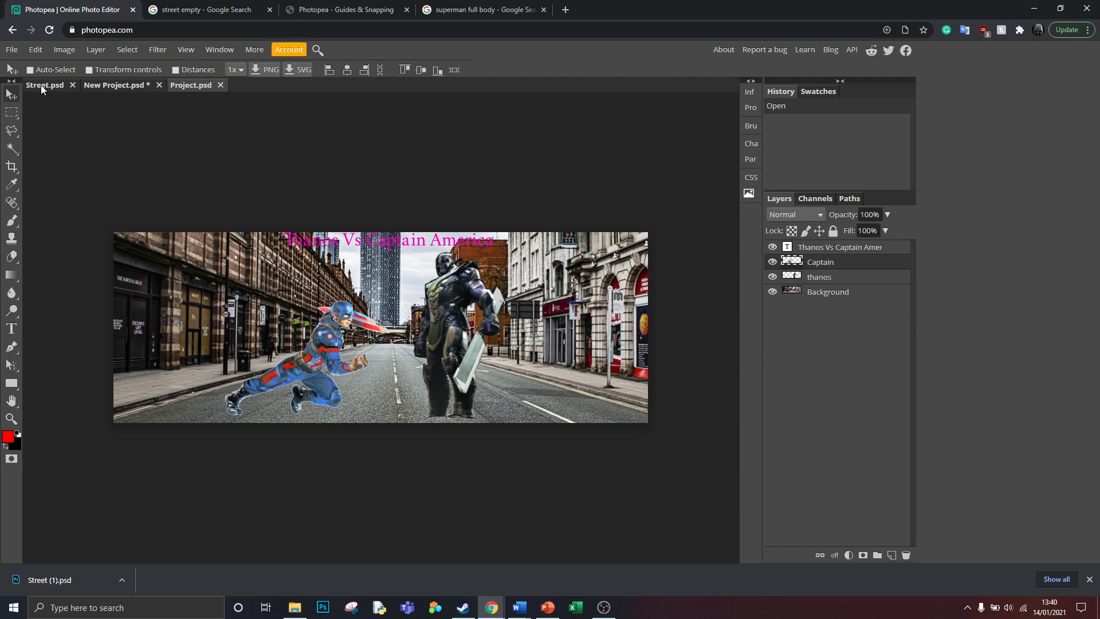
# - Move the thanos layer in Project.psd to the right, in front of the shopfronts
pyautogui.click(42, 85)
pyautogui.click(169, 86)
pyautogui.click(826, 275)
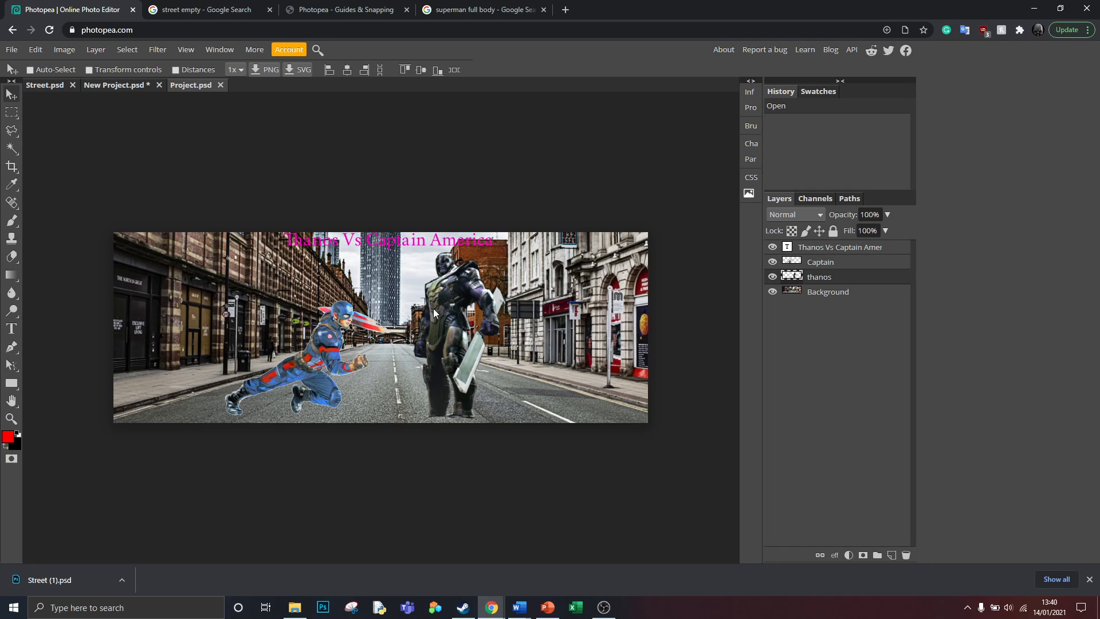
pyautogui.moveTo(436, 315); pyautogui.dragTo(559, 320)
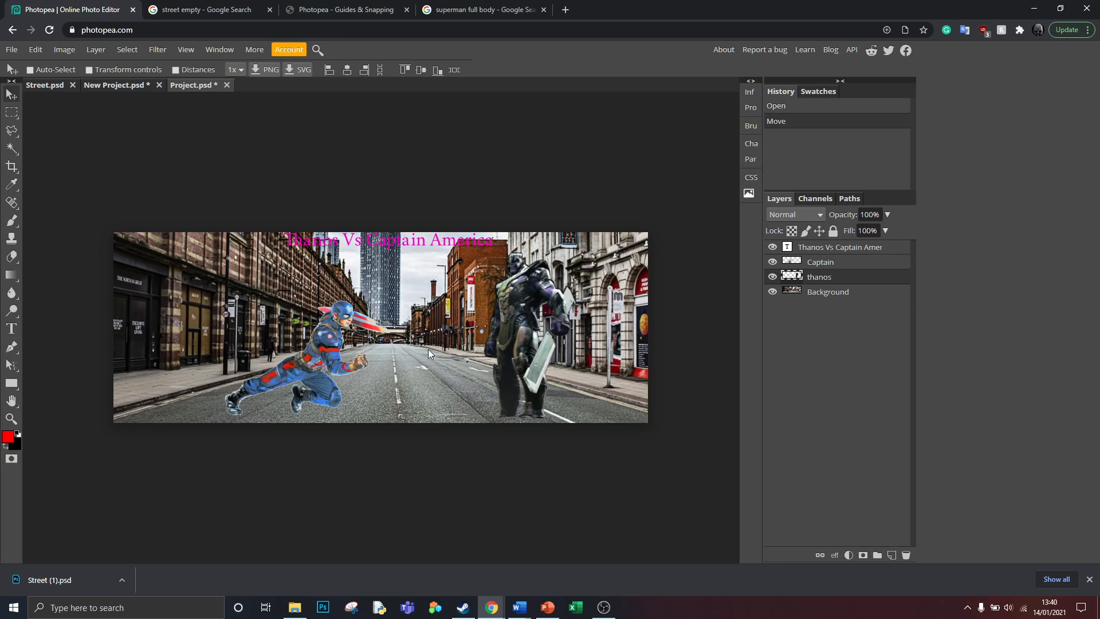
# - In Project.psd, move the Captain layer left and slightly down, and shift the title text slightly down
pyautogui.click(810, 263)
pyautogui.moveTo(313, 358); pyautogui.dragTo(288, 366)
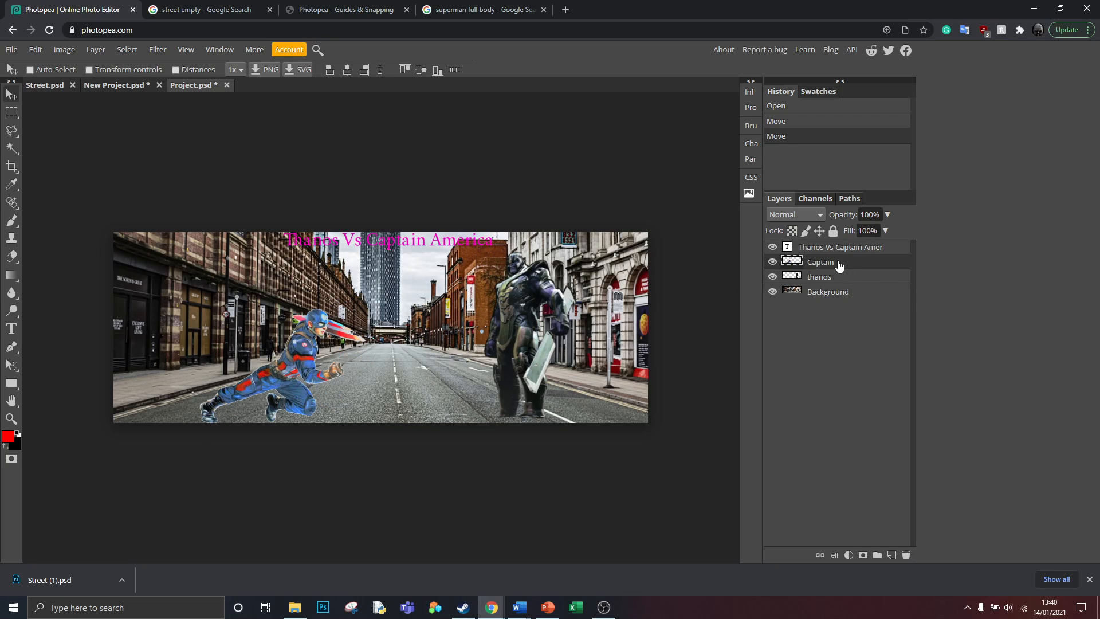
pyautogui.click(831, 249)
pyautogui.moveTo(393, 242); pyautogui.dragTo(394, 251)
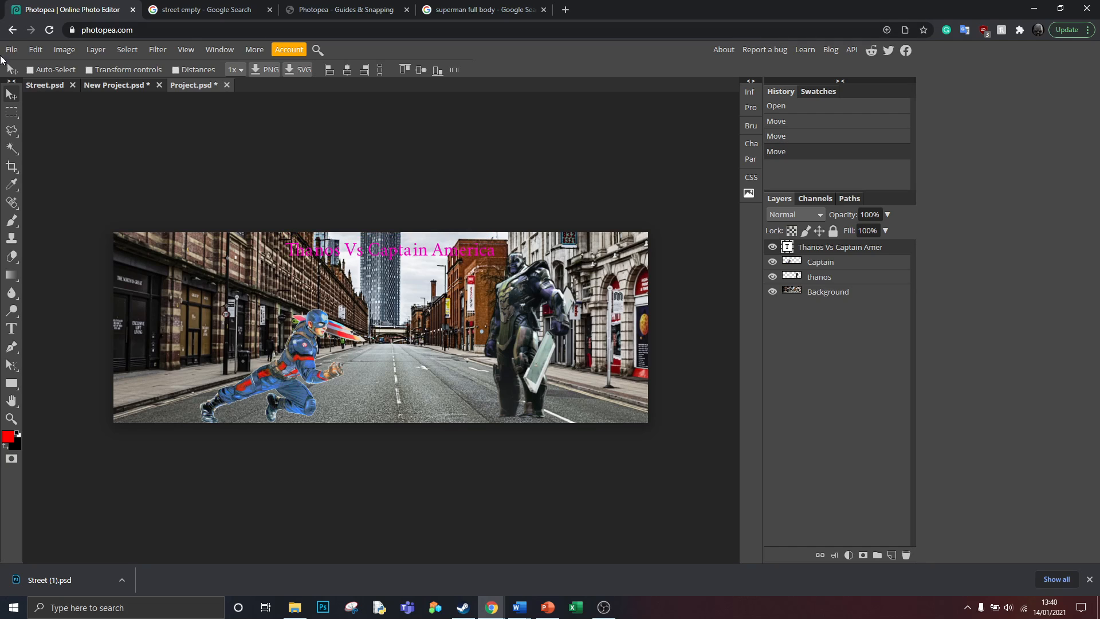
# - Switch to the Street.psd document and review its available export formats, such as JPG
pyautogui.click(11, 49)
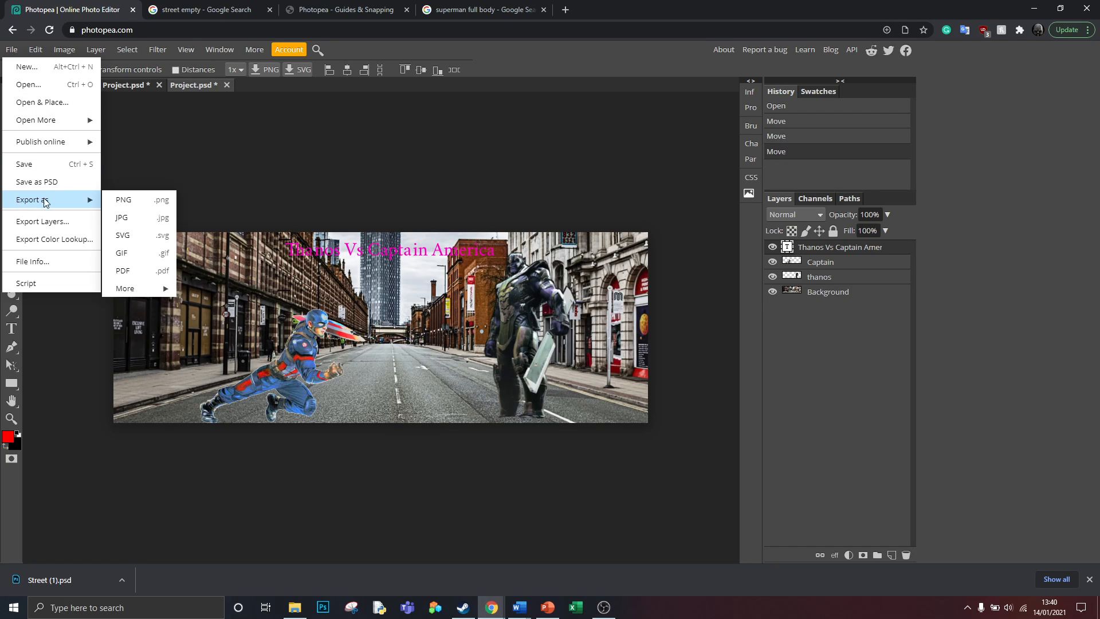
pyautogui.click(159, 156)
pyautogui.click(49, 86)
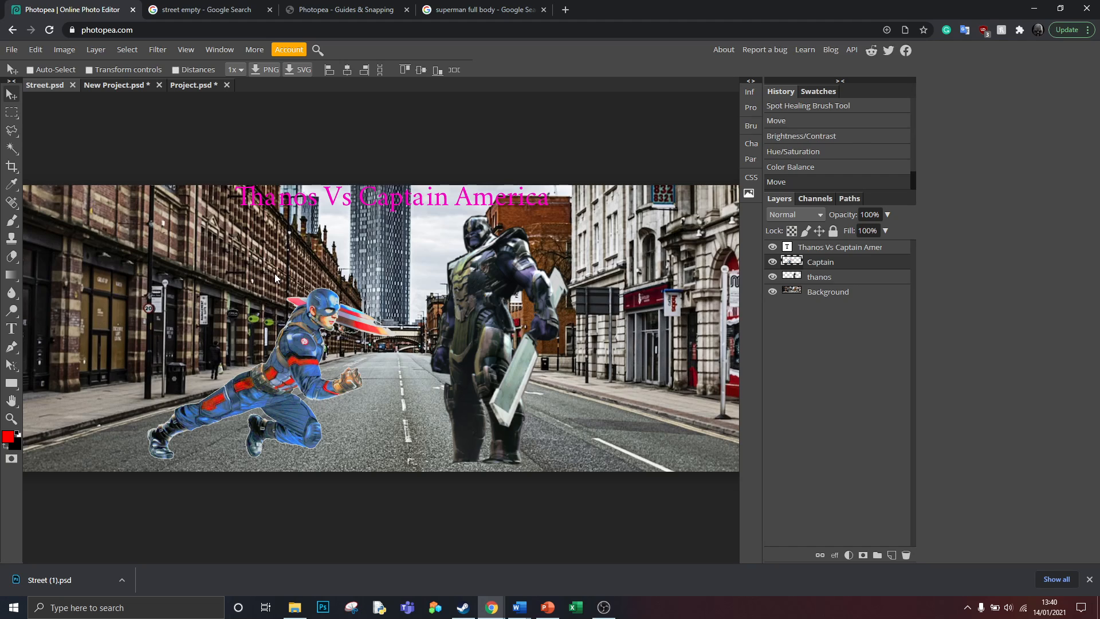
pyautogui.click(11, 49)
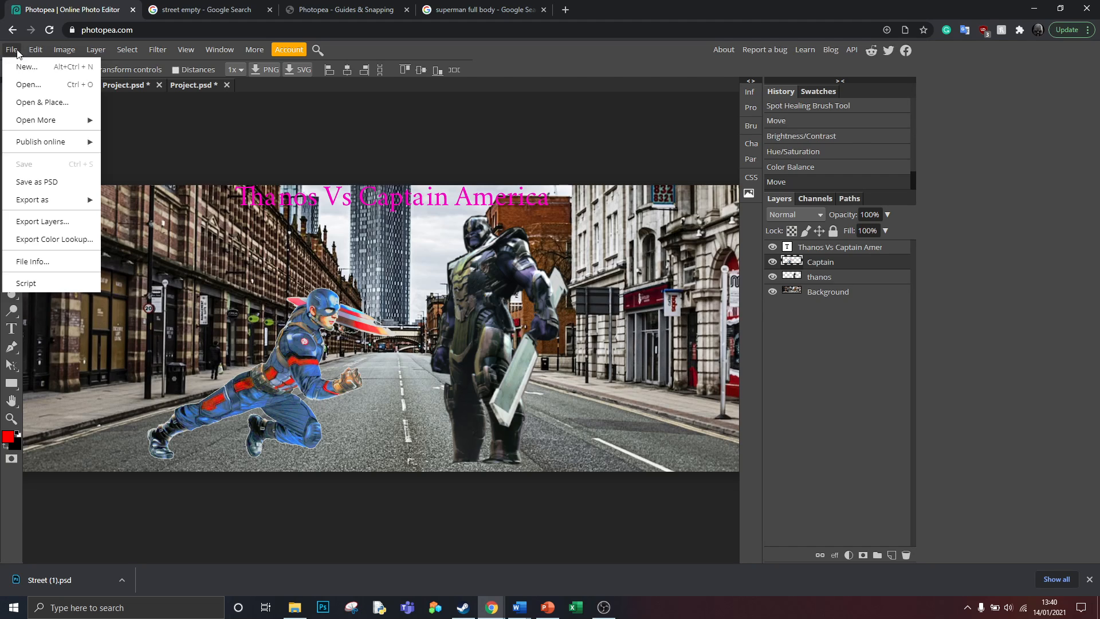
pyautogui.moveTo(64, 200)
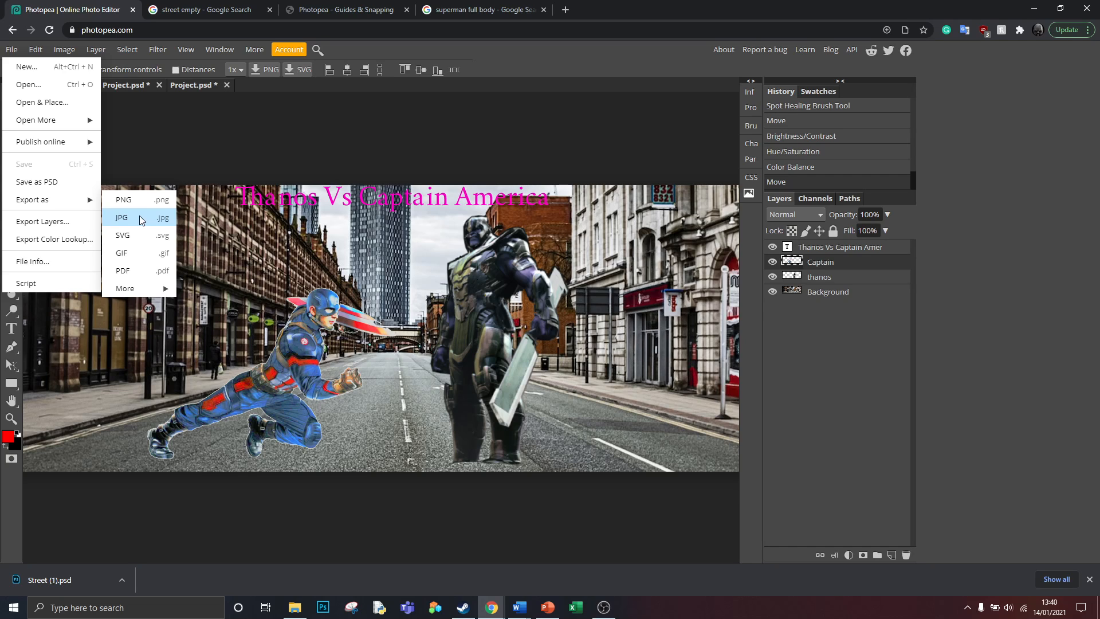
# - In New Project.psd, rasterize the Street (1) layer and paint freehand red Brush strokes over the figures and the buildings on the left
pyautogui.click(145, 85)
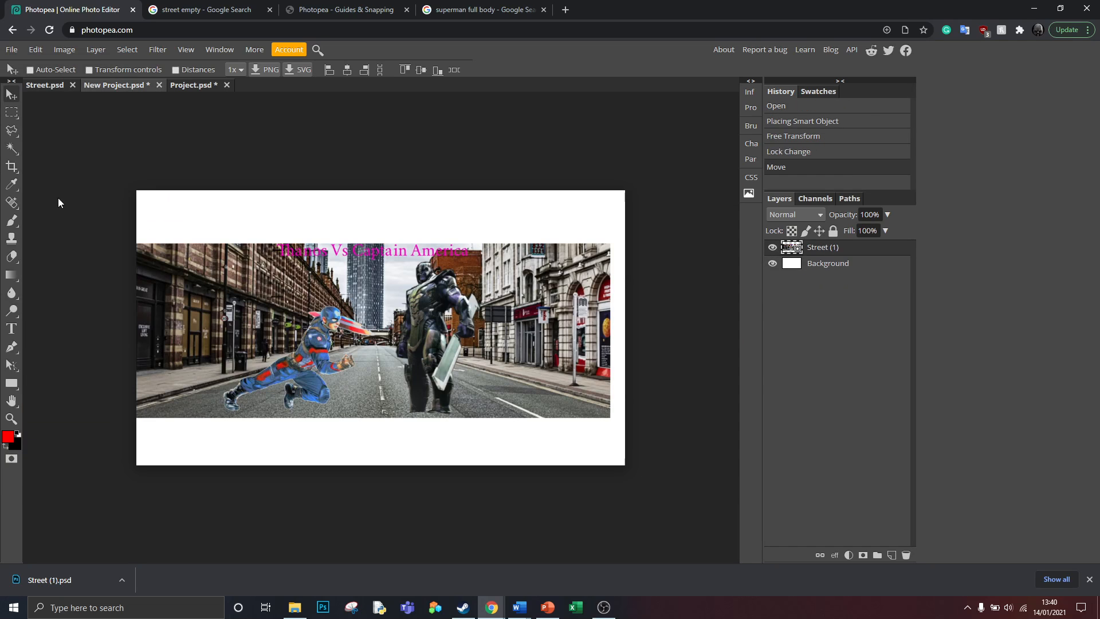
pyautogui.click(12, 220)
pyautogui.click(280, 308)
pyautogui.click(605, 90)
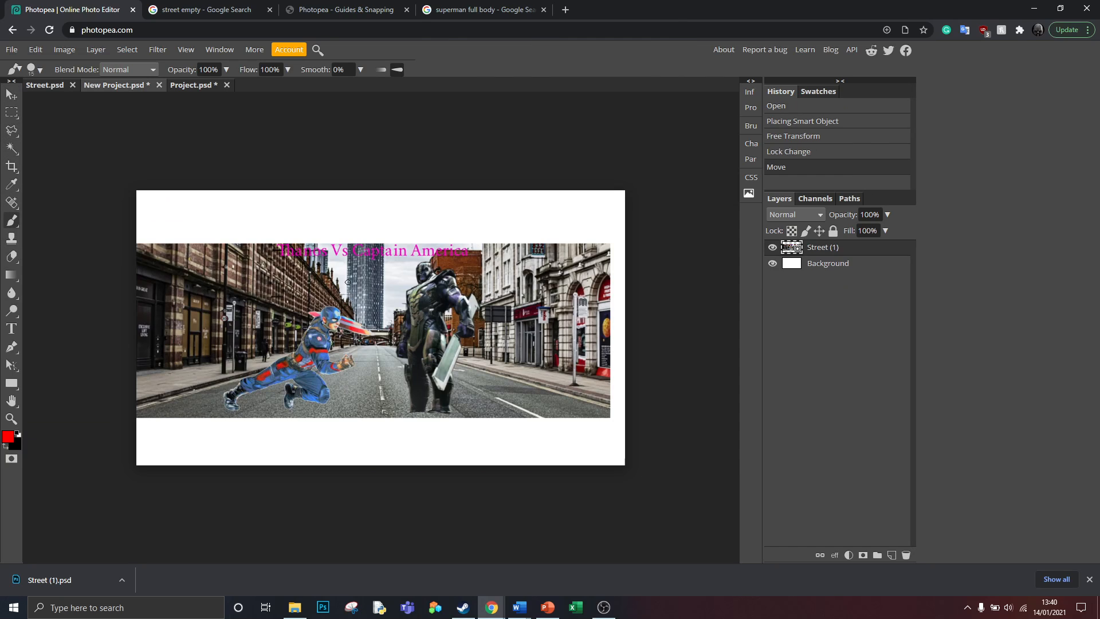
pyautogui.moveTo(348, 282)
pyautogui.mouseDown()
pyautogui.moveTo(469, 303)
pyautogui.moveTo(429, 295)
pyautogui.mouseUp()
pyautogui.moveTo(149, 310); pyautogui.dragTo(253, 245)
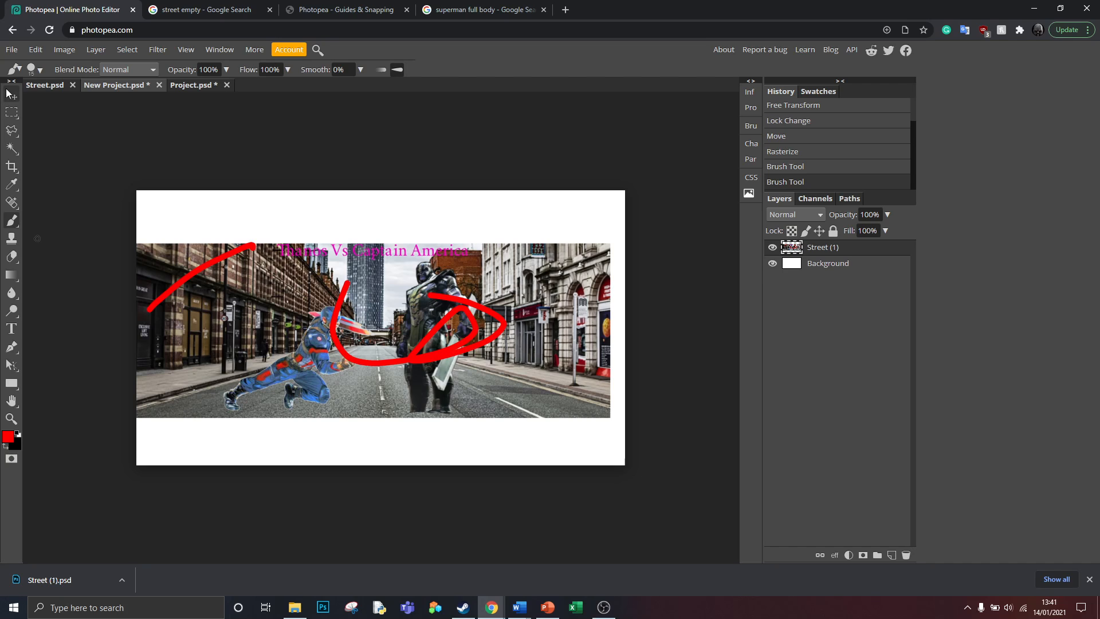
# - Return to Street.psd and review the available image adjustments, from Brightness/Contrast to Replace Color
pyautogui.click(40, 86)
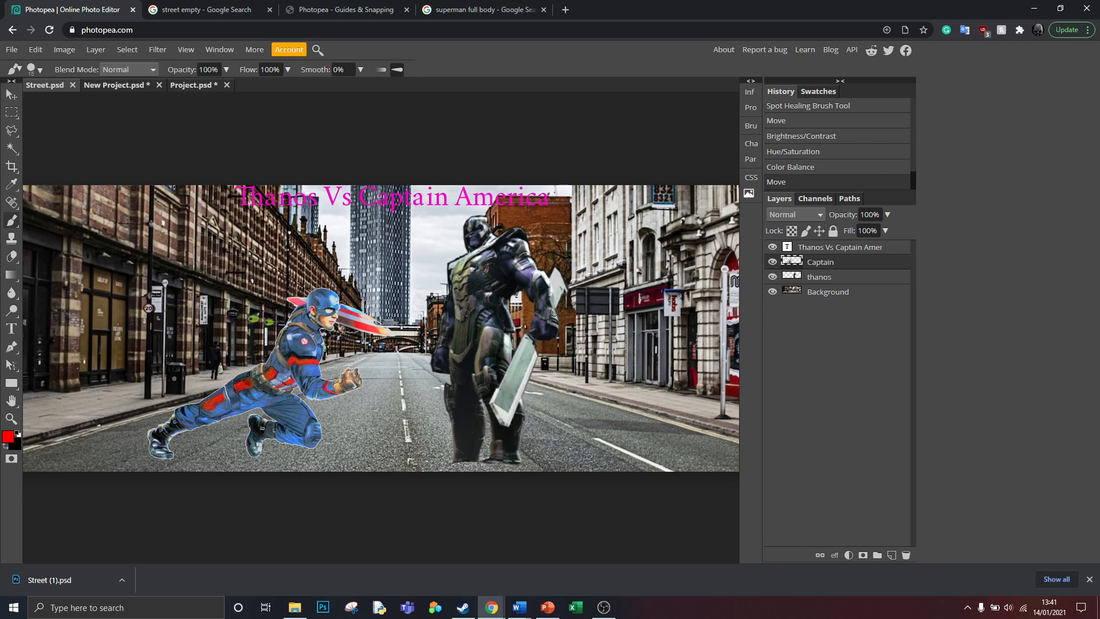
pyautogui.click(64, 49)
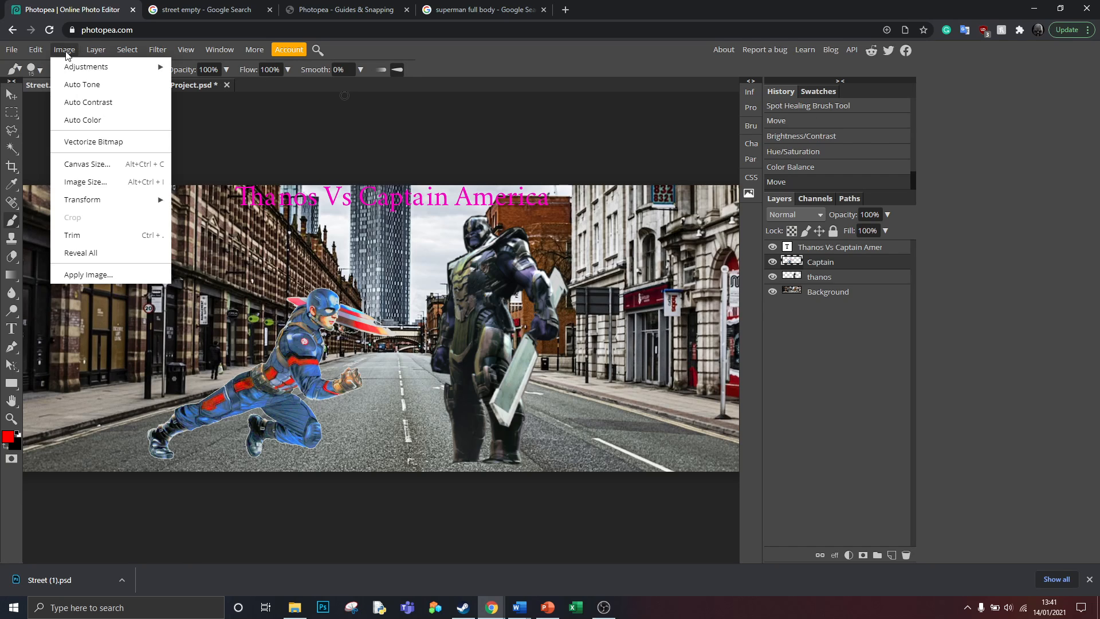
pyautogui.moveTo(86, 66)
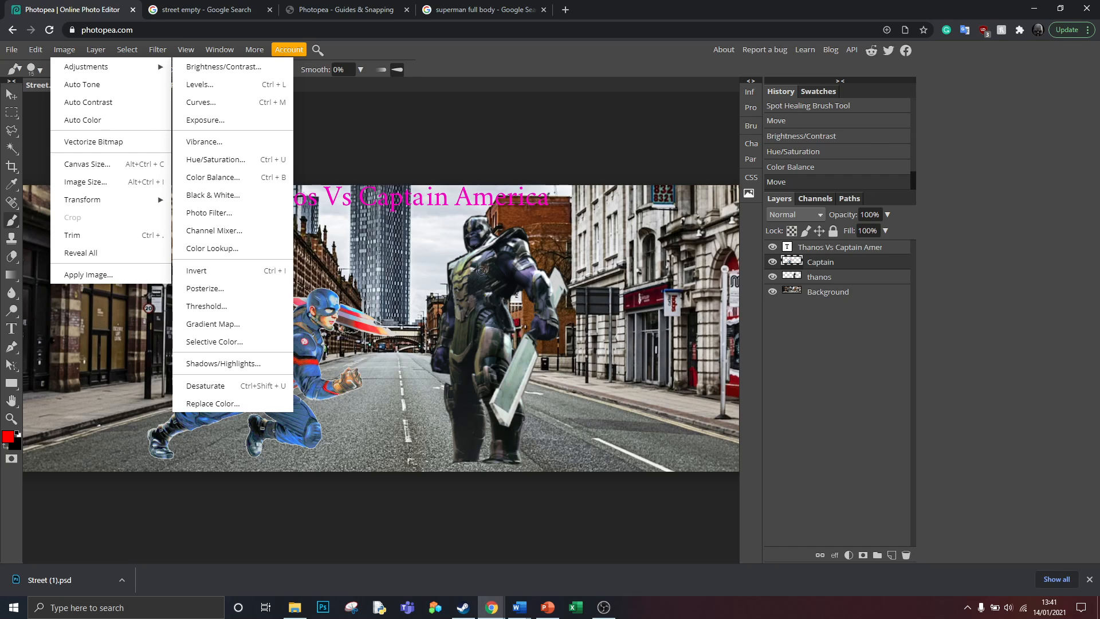
pyautogui.click(199, 409)
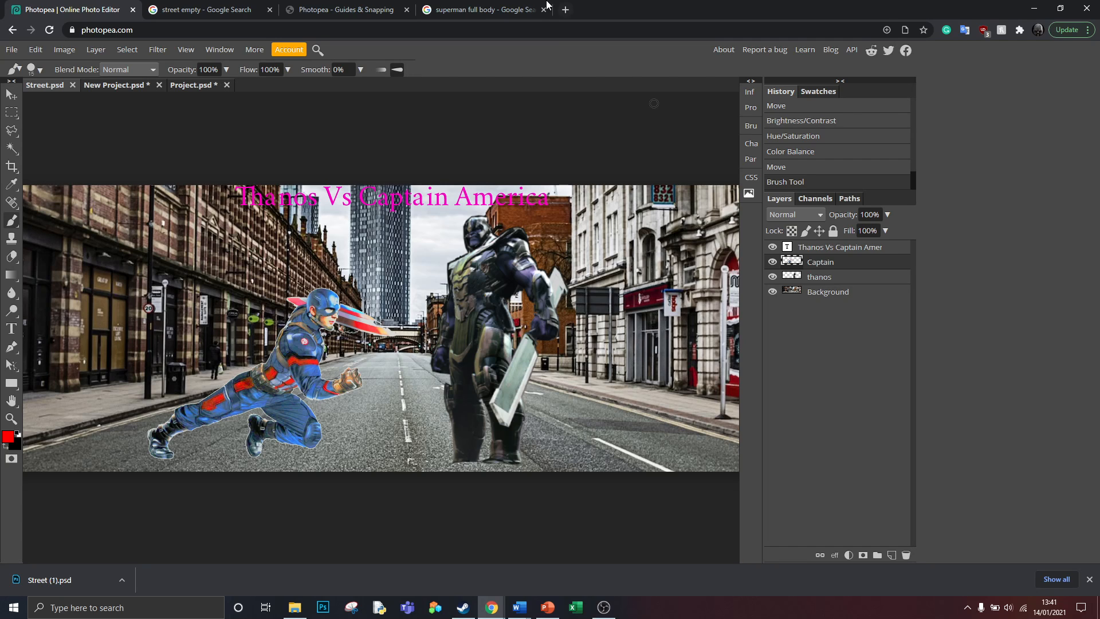
# - Look over the superman full body image results in the browser, and return to Photopea
pyautogui.click(487, 5)
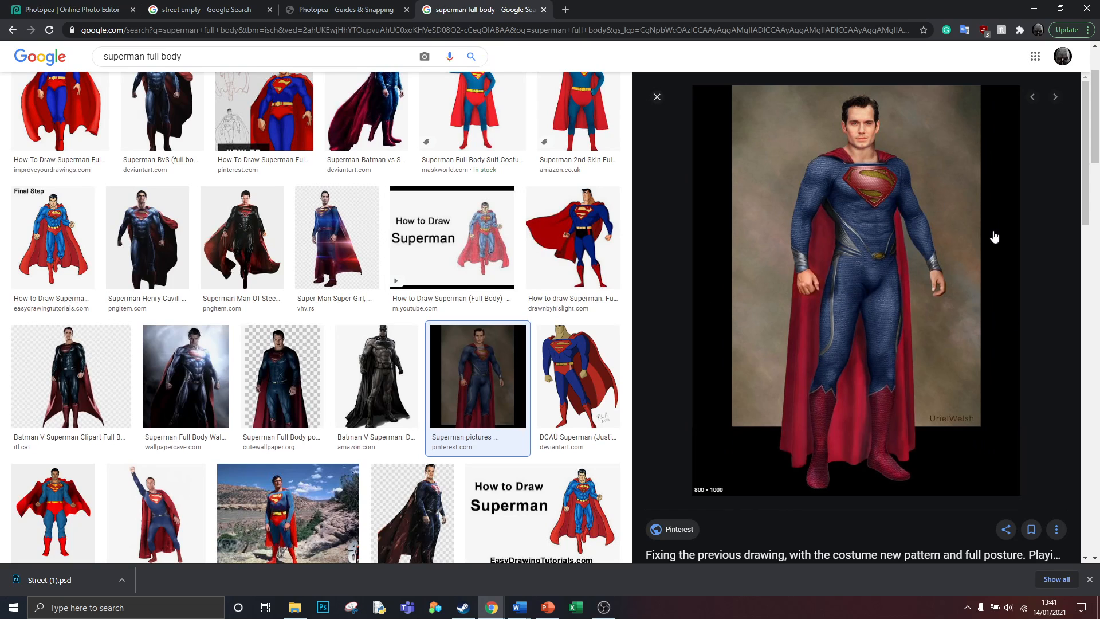
pyautogui.scroll(2, 984, 243)
pyautogui.click(117, 5)
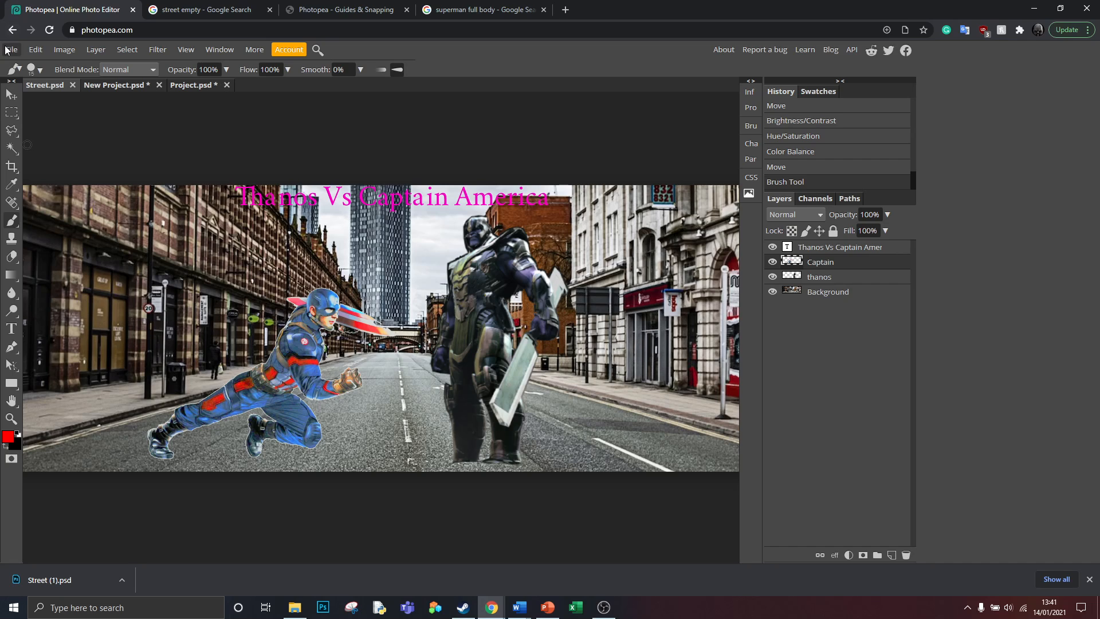
# - Review the PSD saving and export options for Street.psd once more, and switch to the Move tool
pyautogui.click(35, 49)
pyautogui.moveTo(11, 49)
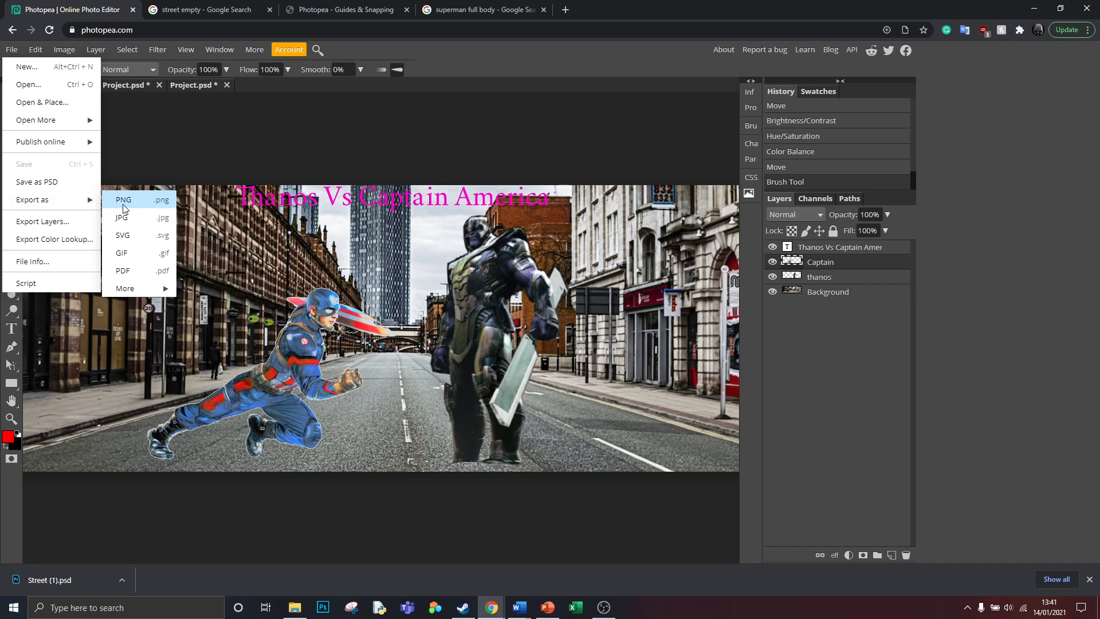
pyautogui.click(75, 179)
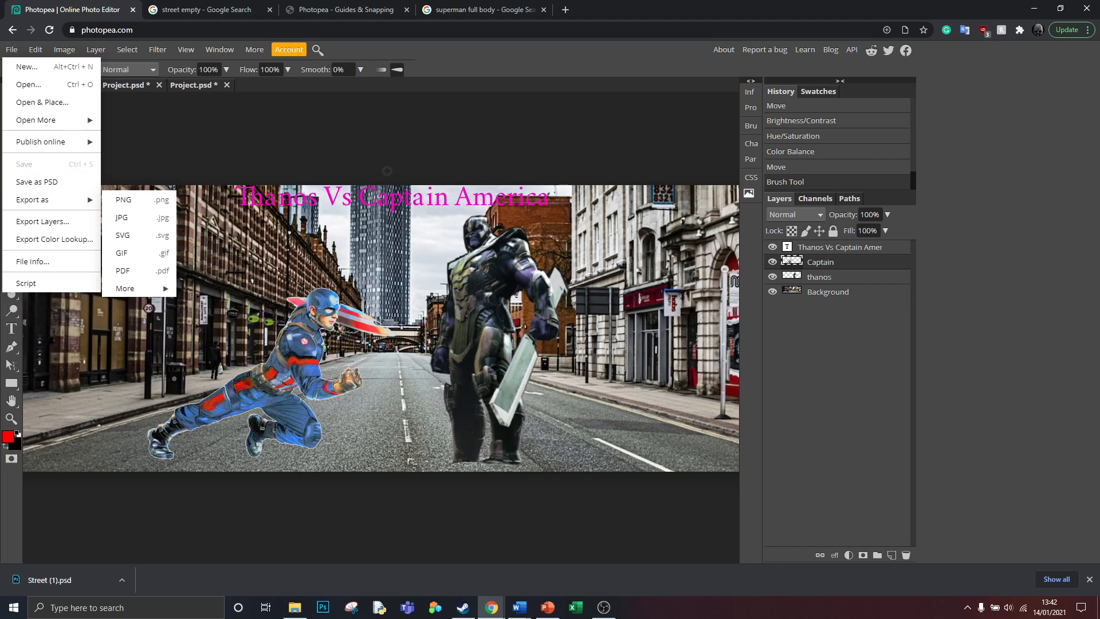
pyautogui.press('v')
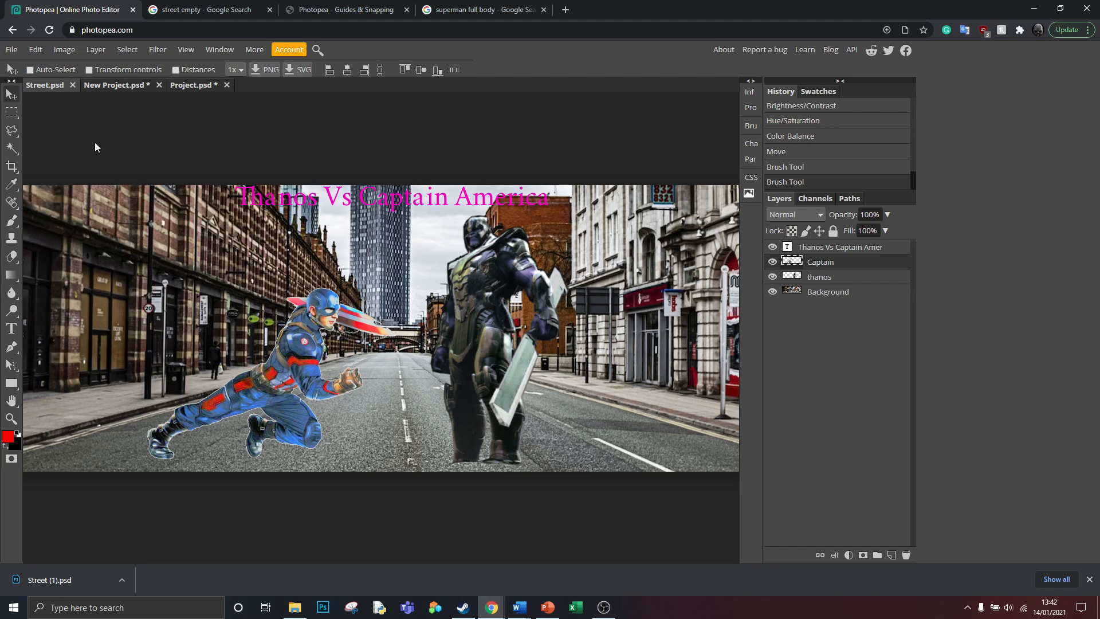